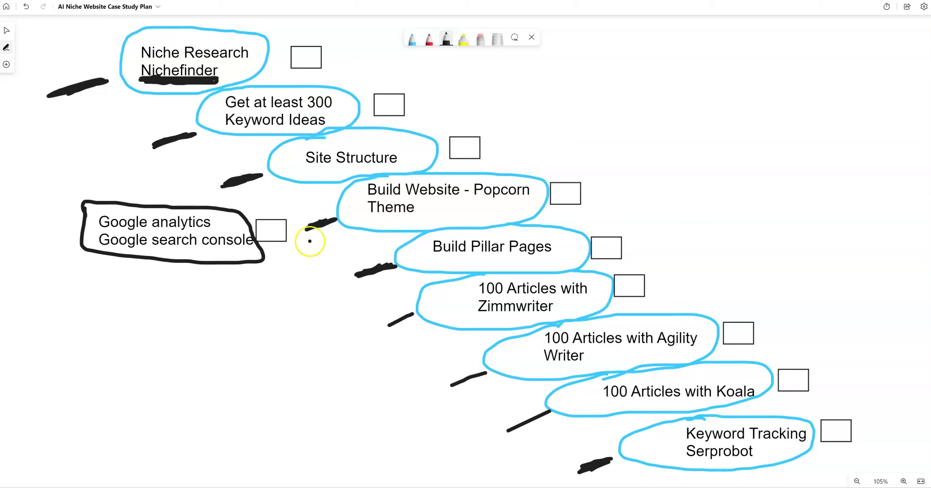
Step: Mark Keyword Ideas and Site Structure in red ink and write 'Blog' beside them
click(430, 41)
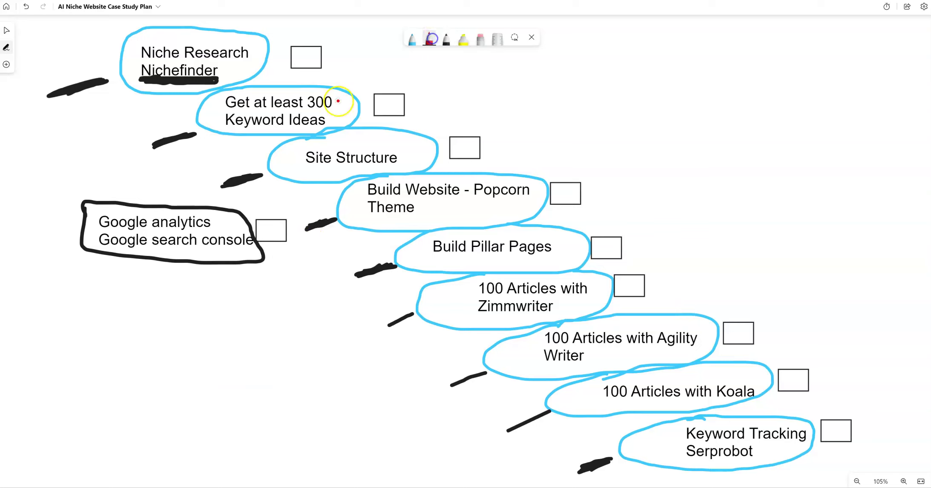
drag(211, 116, 170, 120)
drag(292, 160, 232, 159)
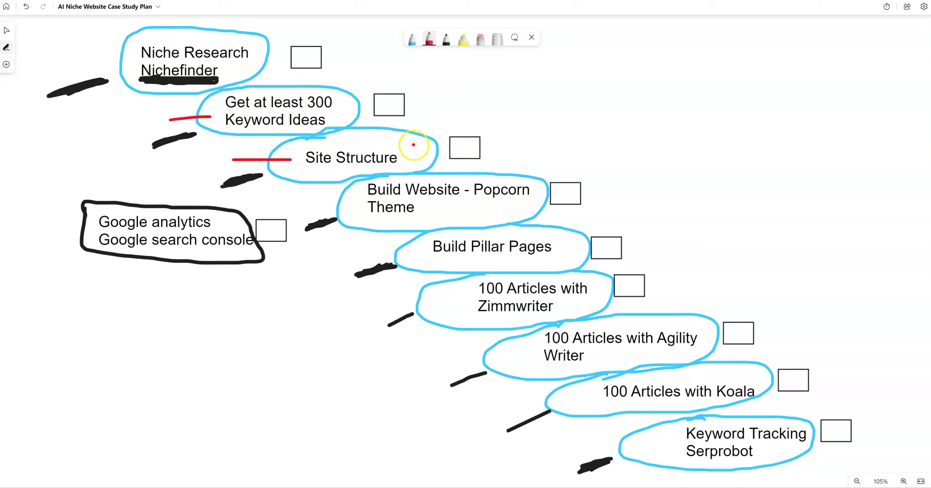
mouse_move(442, 112)
mouse_down()
mouse_move(439, 123)
mouse_move(453, 105)
mouse_move(486, 124)
mouse_up()
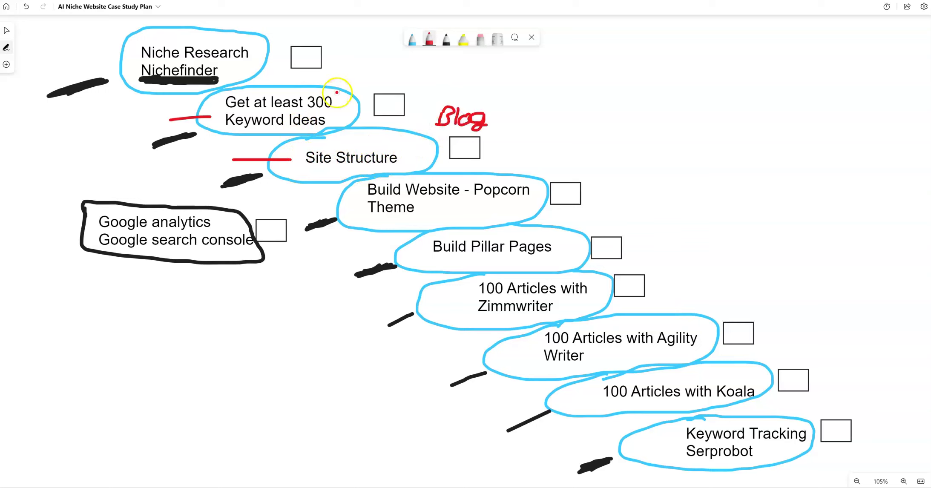
Step: Add red ticks by the 300 and a dash after Blog, then minimise the whiteboard
drag(336, 92, 361, 79)
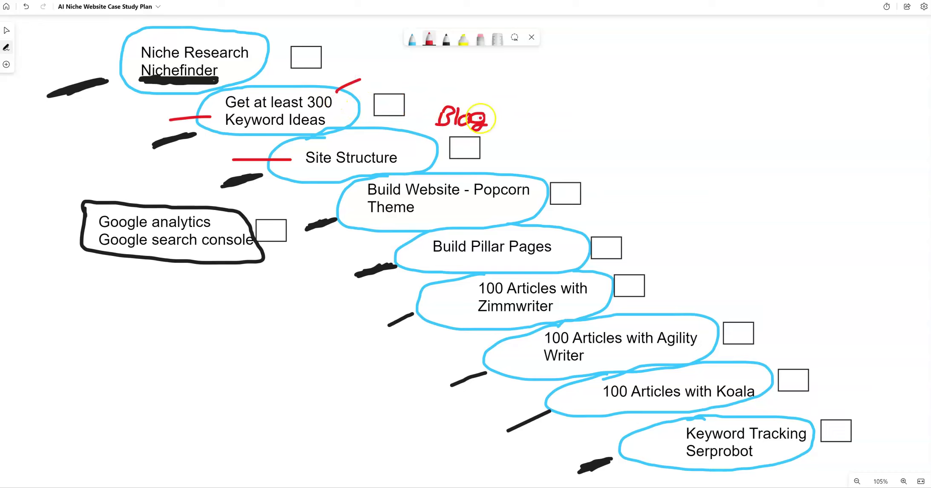
drag(491, 119, 511, 114)
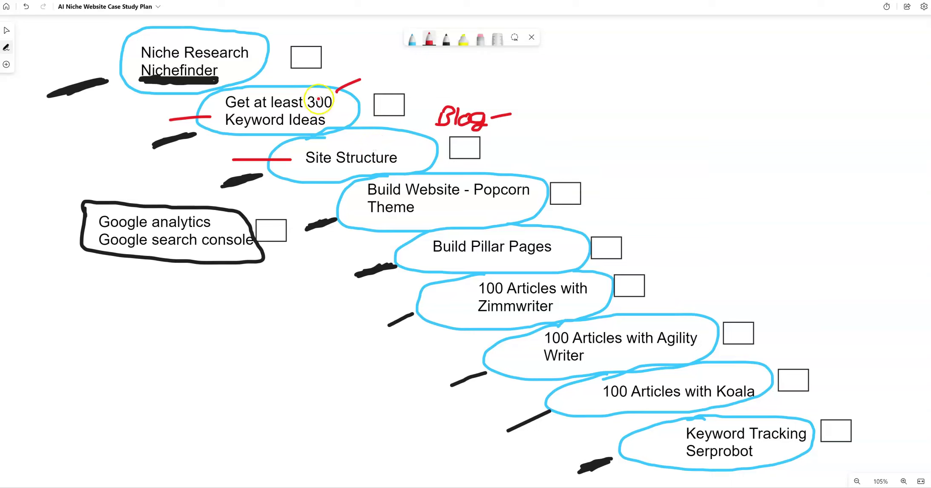
drag(336, 93, 361, 86)
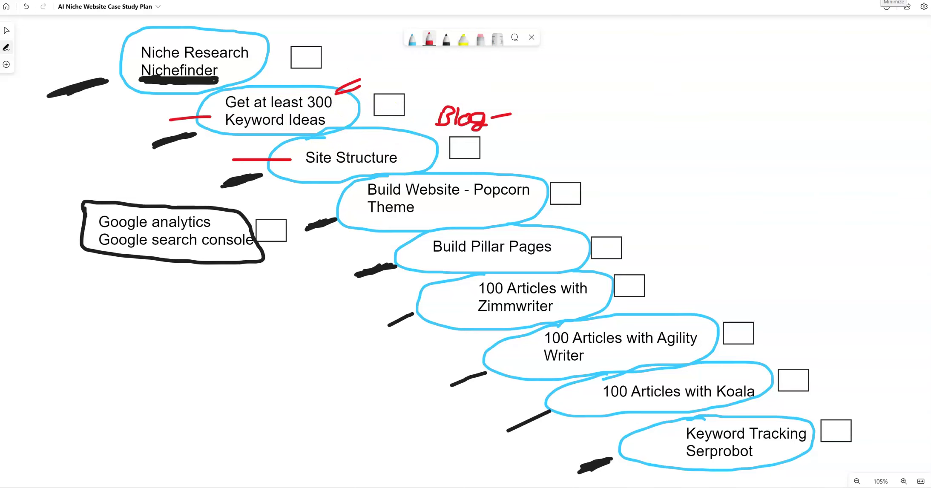
click(891, 6)
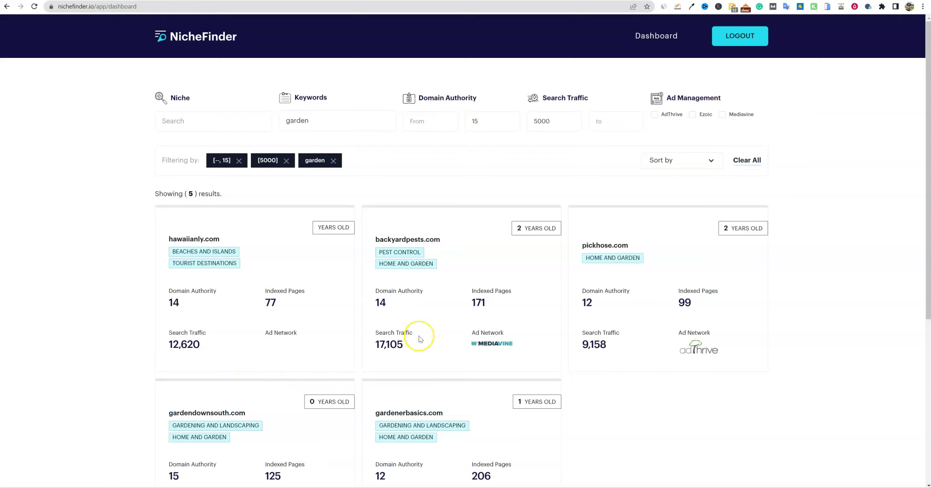
scroll(420, 338, down, 2)
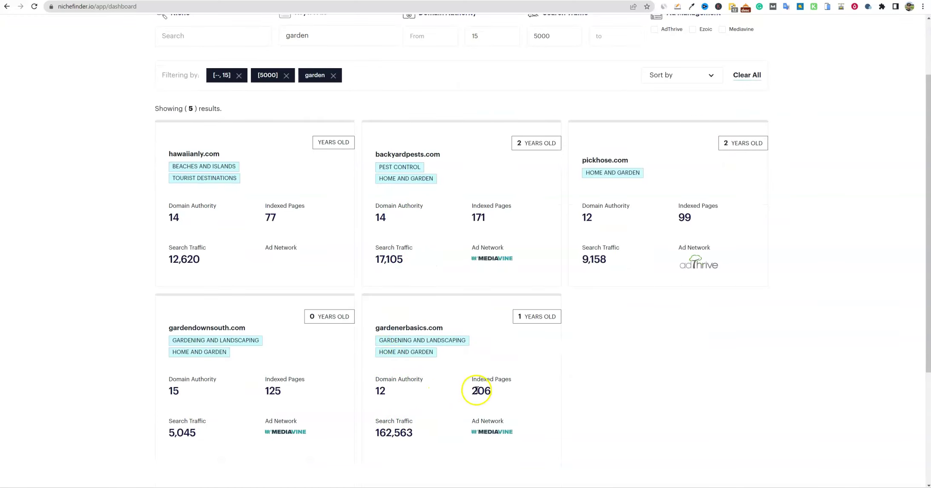
drag(471, 377, 471, 429)
click(549, 388)
drag(471, 374, 513, 424)
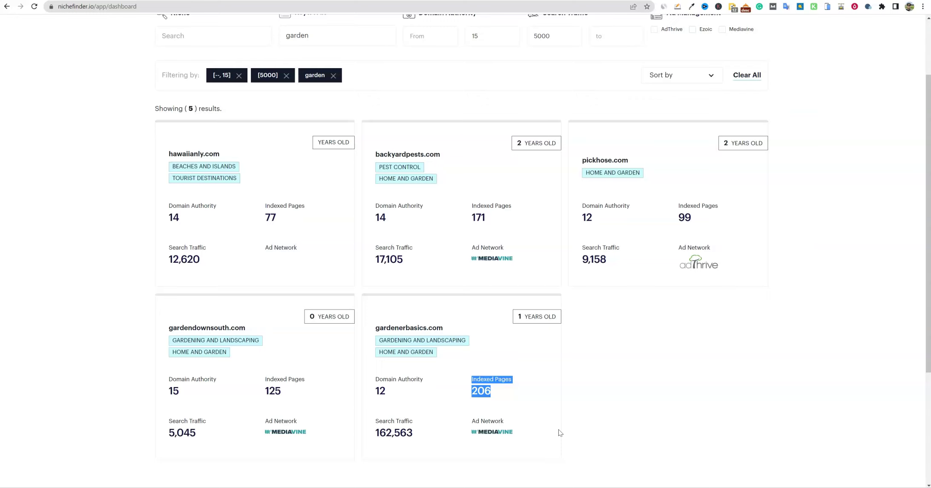
click(509, 391)
drag(472, 377, 545, 374)
click(502, 396)
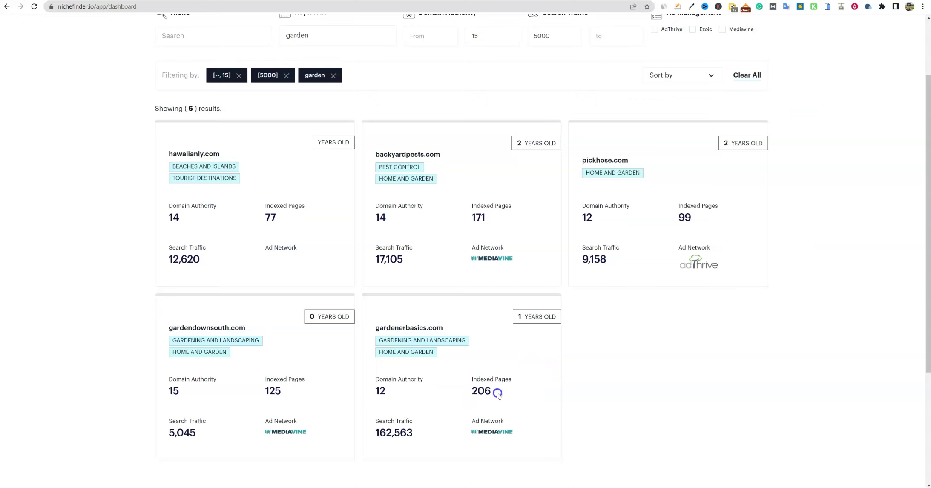
drag(496, 396, 471, 376)
click(550, 389)
drag(375, 433, 415, 435)
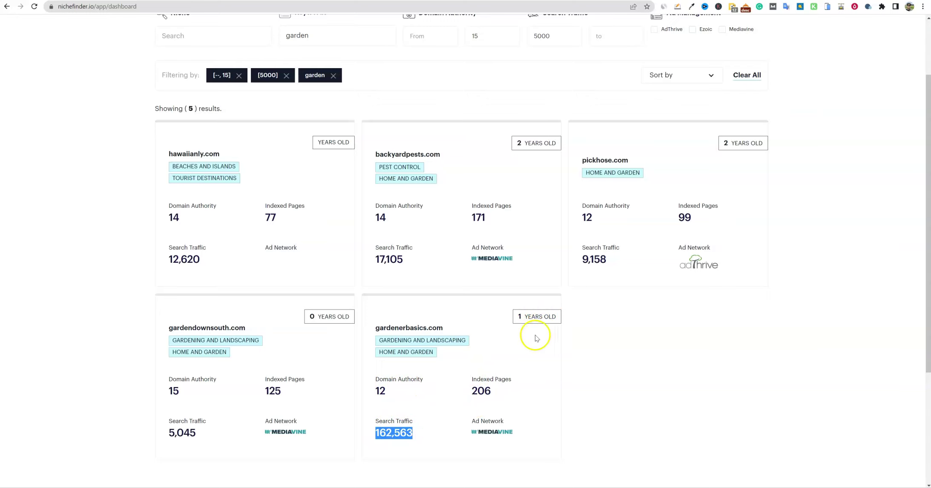
drag(511, 317, 580, 317)
click(558, 347)
Step: Select the gardenerbasics.com home URL in the address bar to copy it
scroll(588, 391, up, 2)
scroll(592, 395, down, 5)
scroll(553, 366, up, 2)
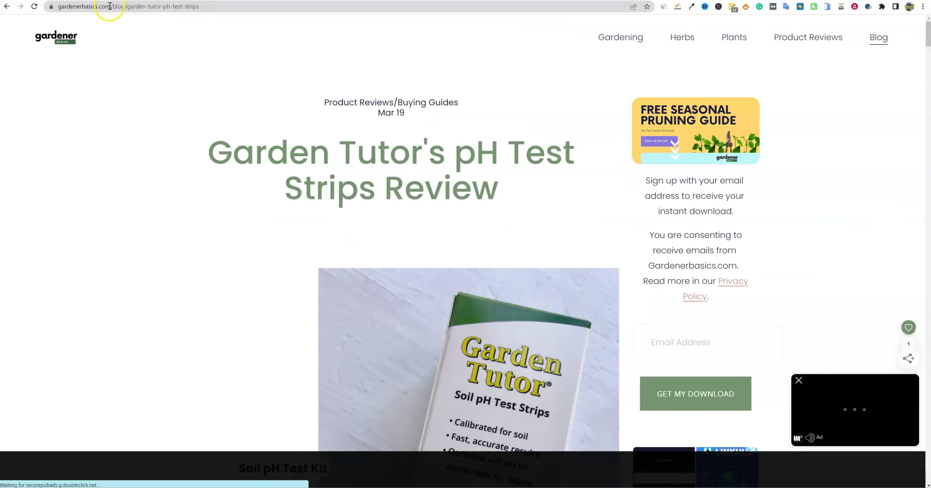
drag(114, 5, 48, 7)
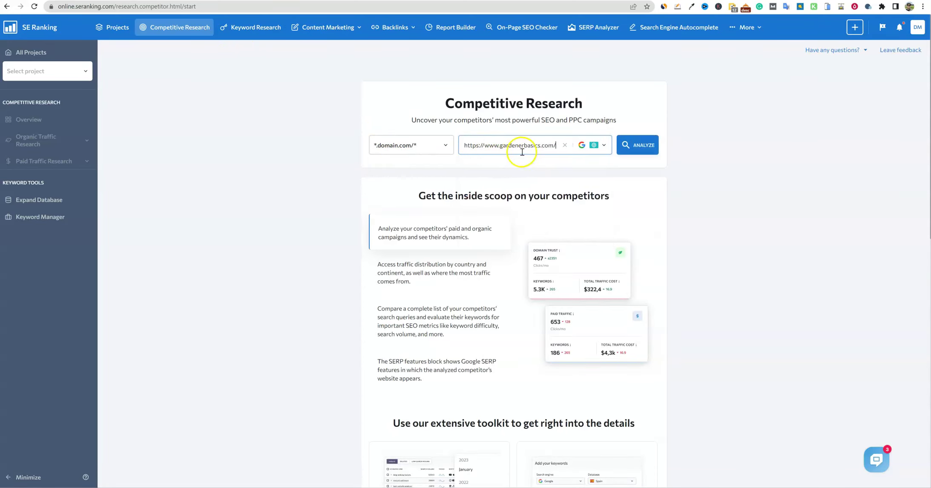
Step: Analyze gardenerbasics.com and review its overview: Domain Trust 19, 110.2K traffic, 59.5K keywords
click(640, 149)
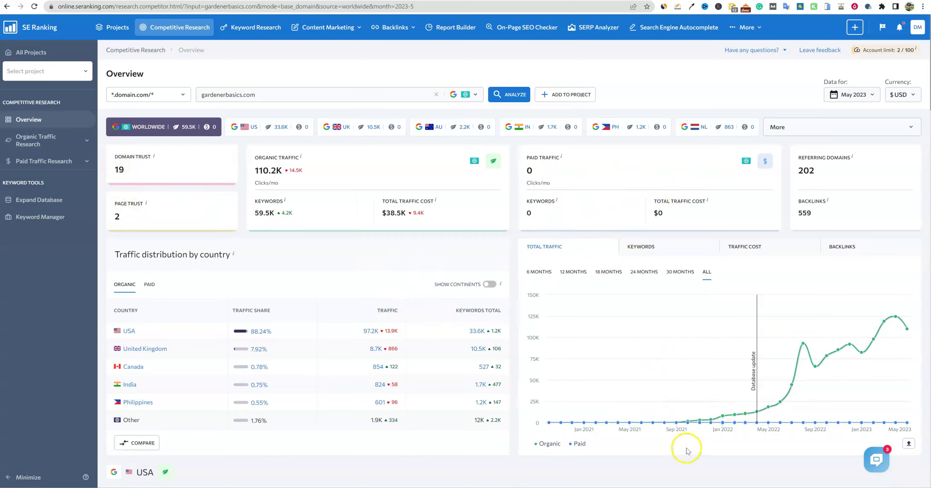
mouse_move(688, 423)
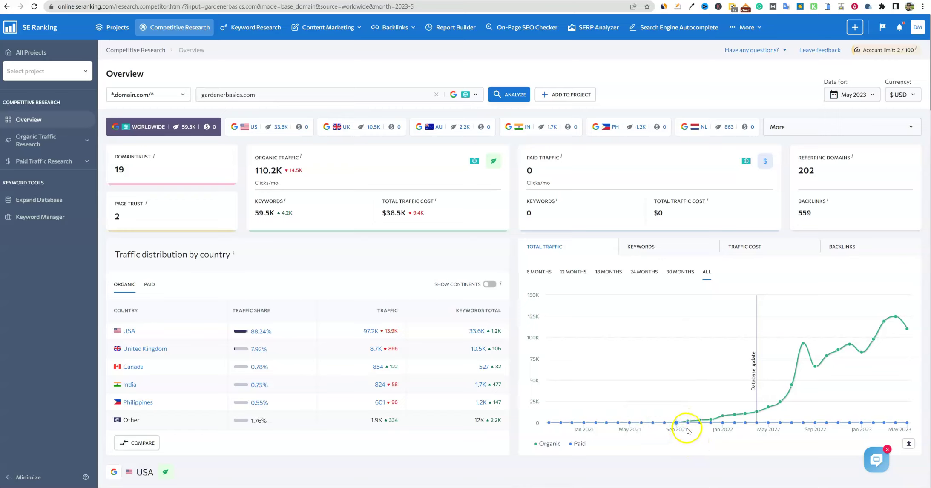
mouse_move(759, 412)
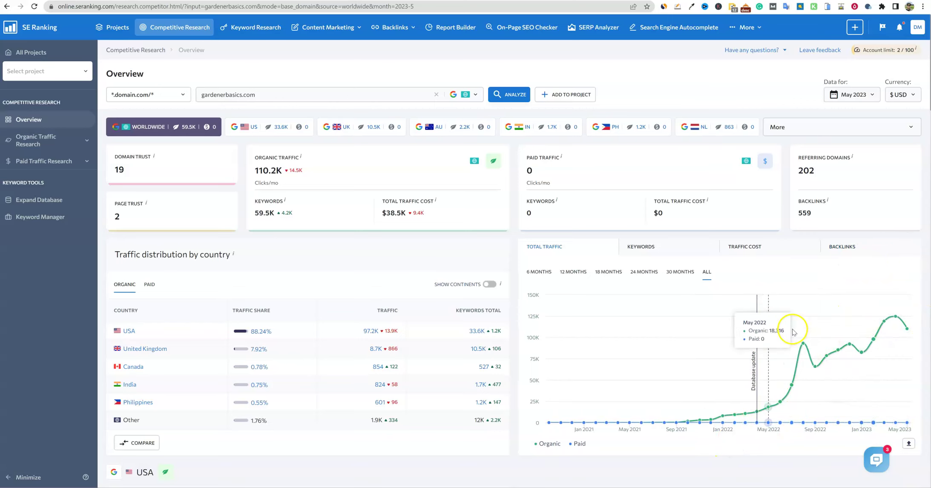
scroll(580, 368, down, 2)
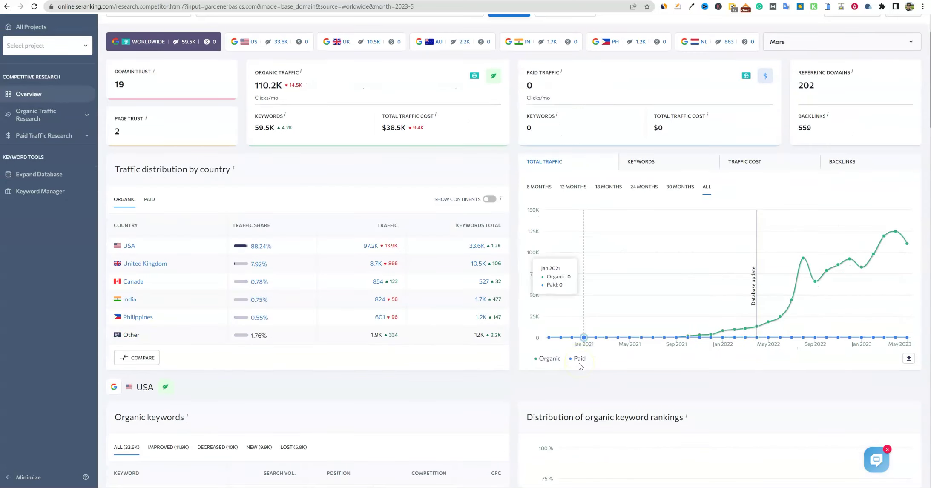
scroll(472, 311, up, 1)
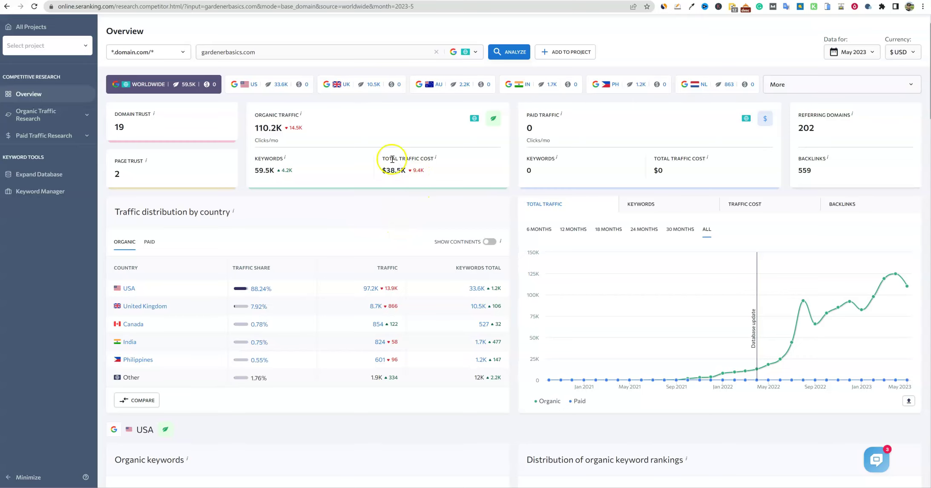
scroll(184, 30, up, 1)
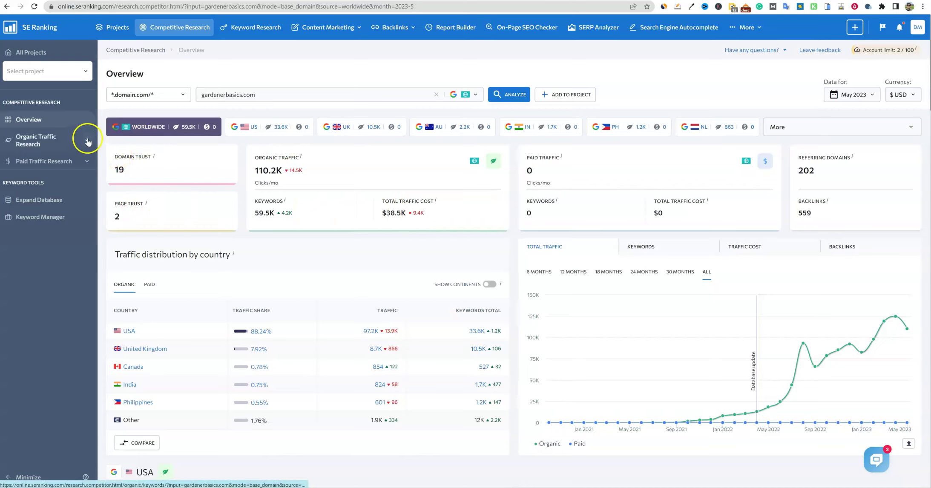
Step: Show the Organic Traffic Research Pages report listing gardenerbasics.com's 123 top URLs
click(87, 141)
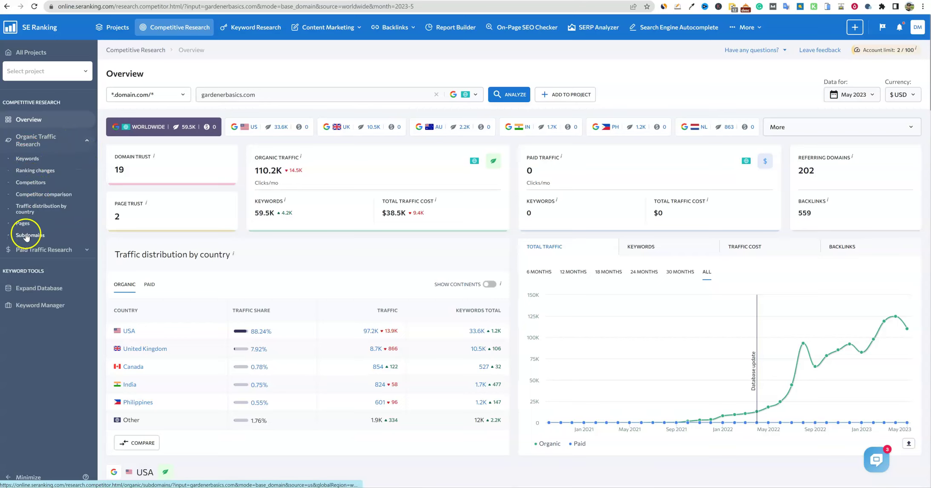
click(21, 223)
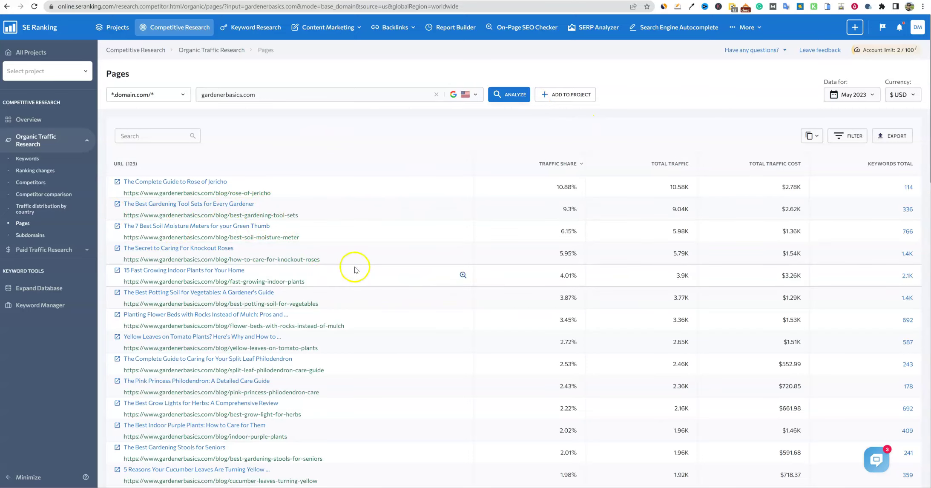
scroll(358, 277, down, 3)
scroll(358, 279, down, 8)
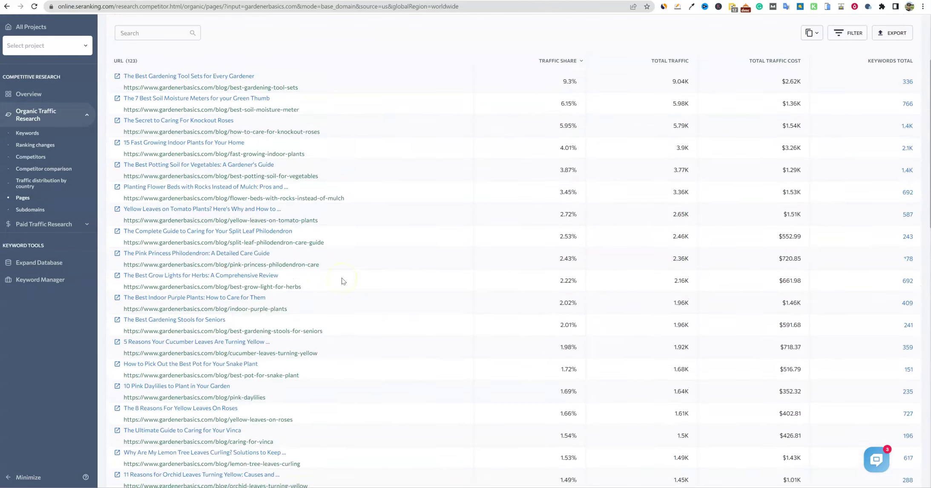
scroll(341, 281, up, 3)
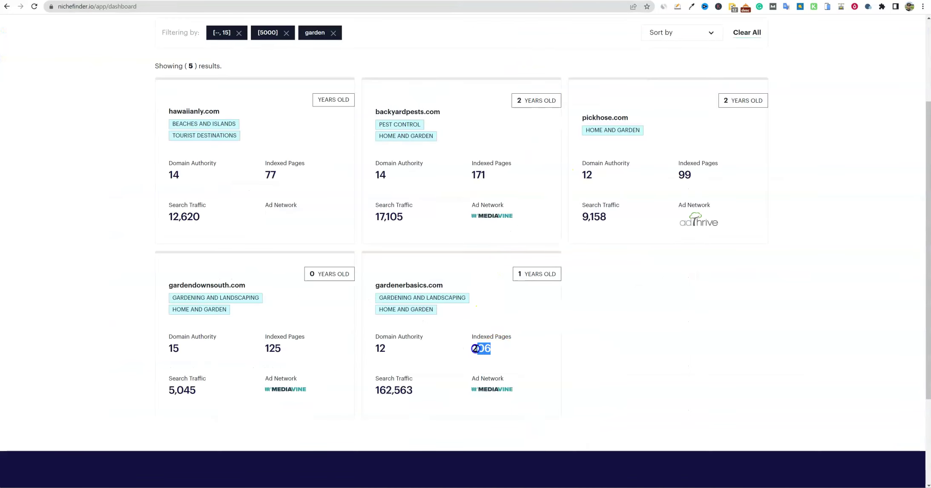
Step: Highlight gardenerbasics.com's Indexed Pages 206 in NicheFinder, then return to SE Ranking's Pages report
drag(476, 348, 452, 335)
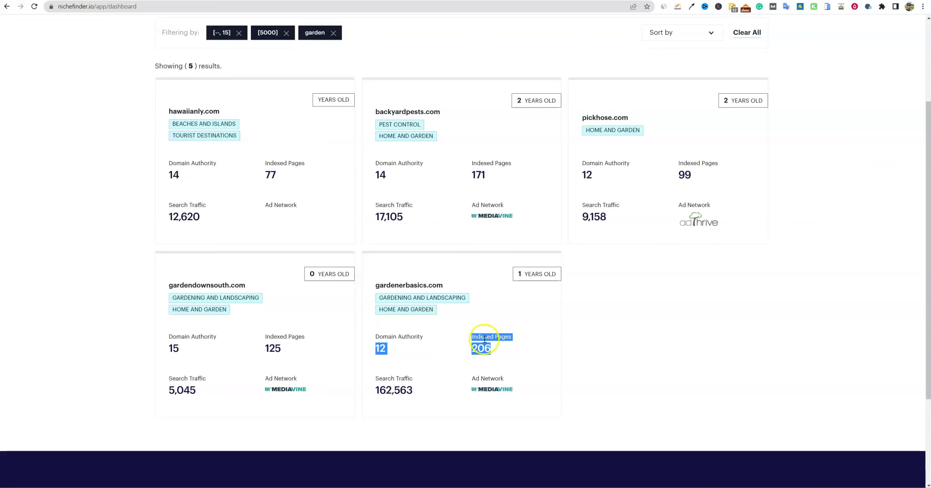
click(523, 334)
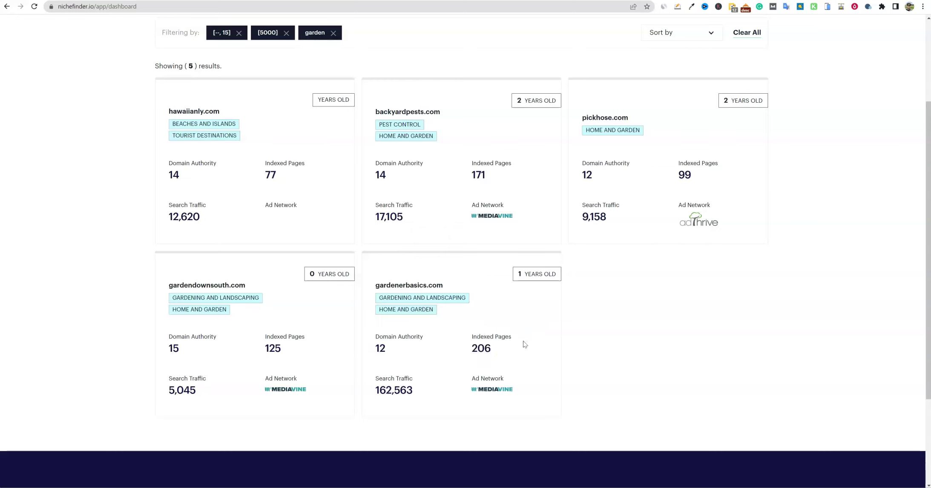
drag(510, 350, 470, 335)
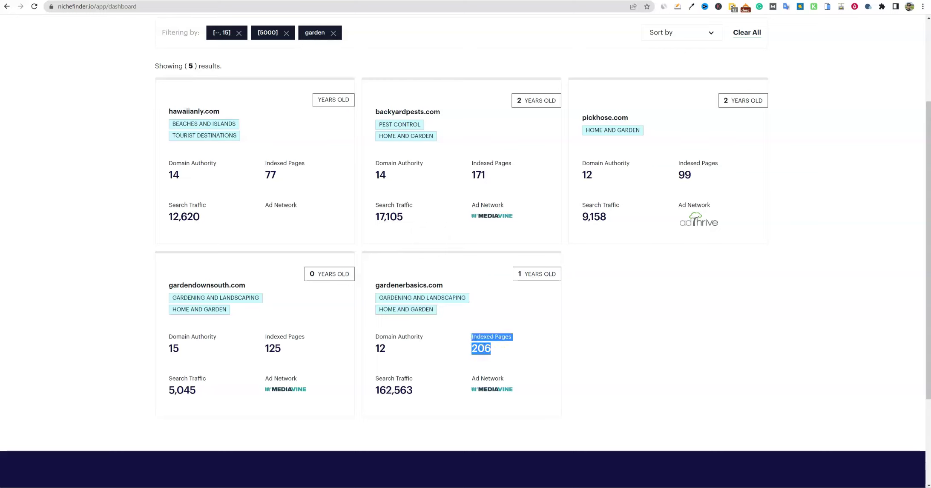
key(ctrl+Tab)
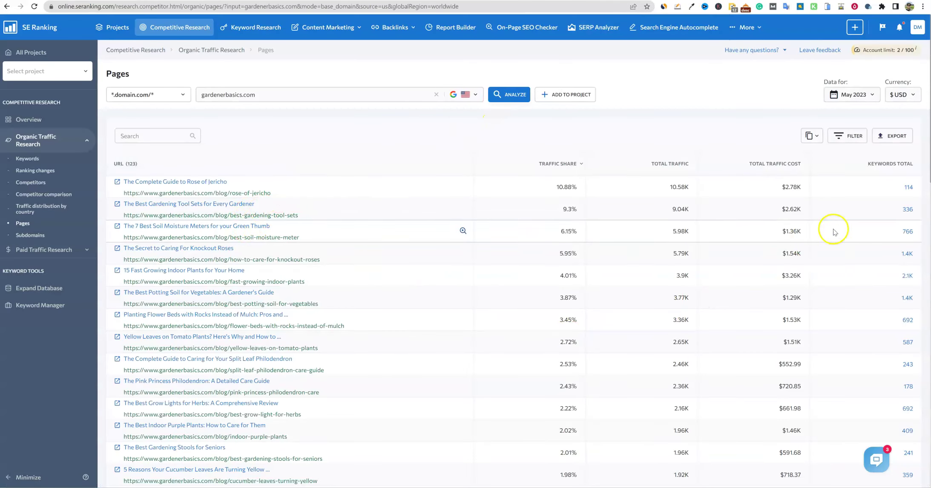
mouse_move(794, 170)
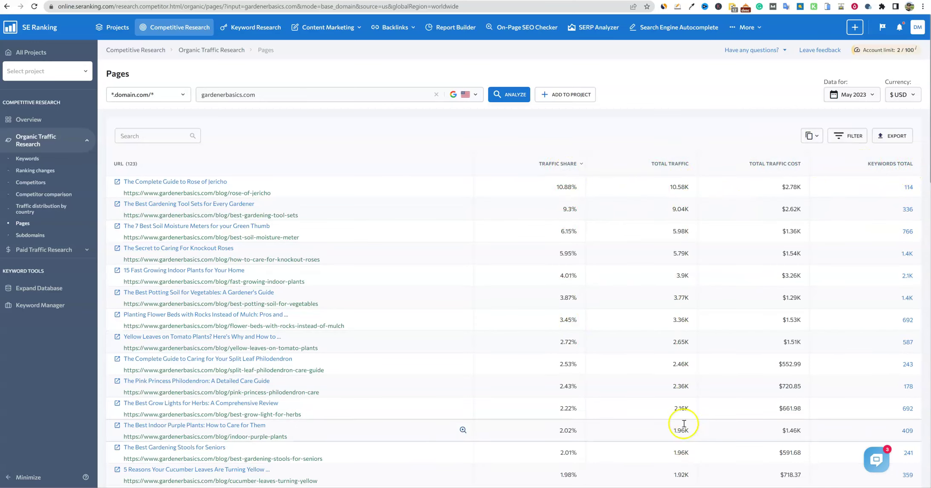
scroll(697, 401, down, 8)
scroll(698, 426, up, 8)
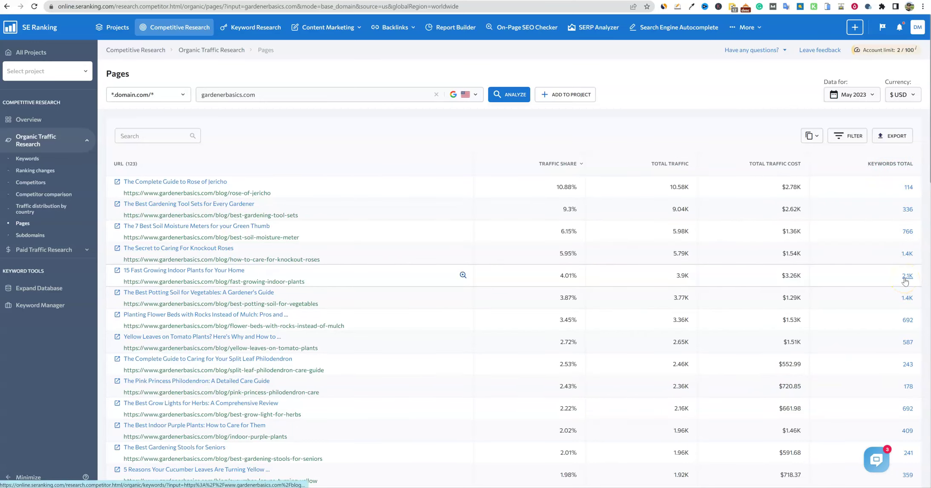
scroll(353, 374, down, 5)
scroll(353, 373, down, 7)
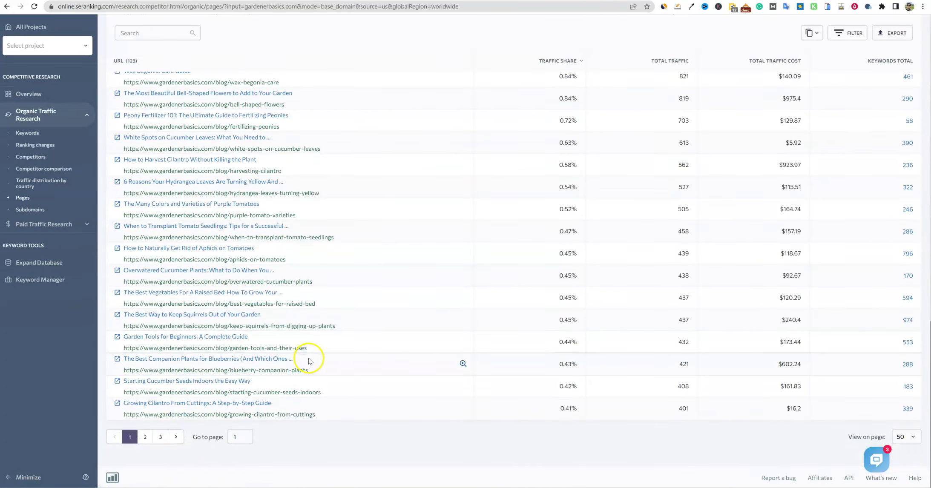
scroll(310, 361, up, 12)
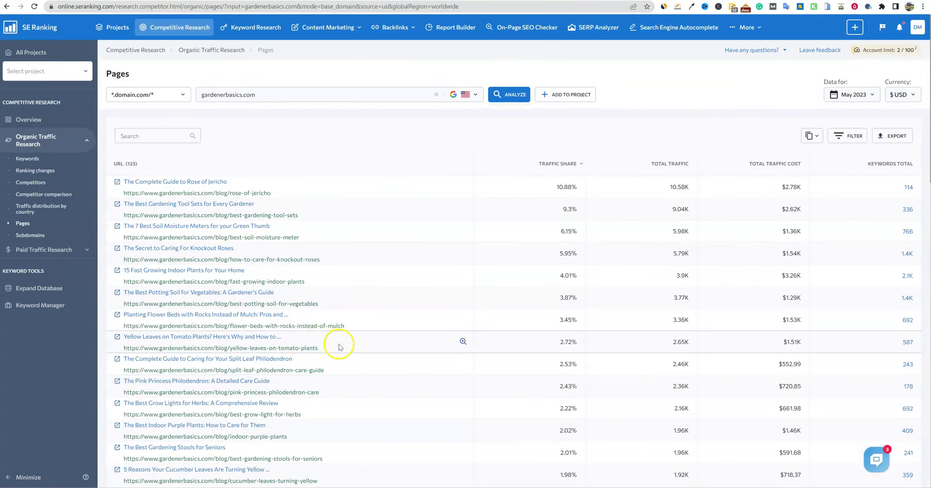
scroll(341, 347, down, 1)
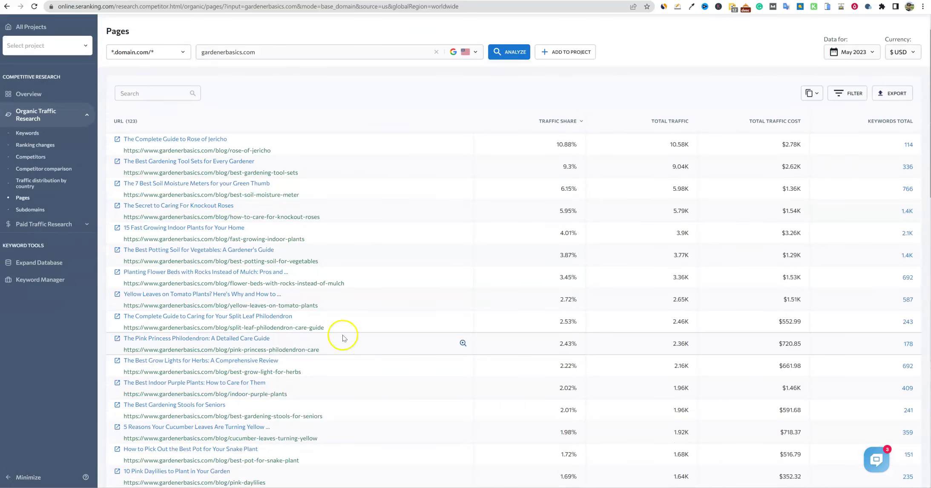
scroll(437, 322, up, 1)
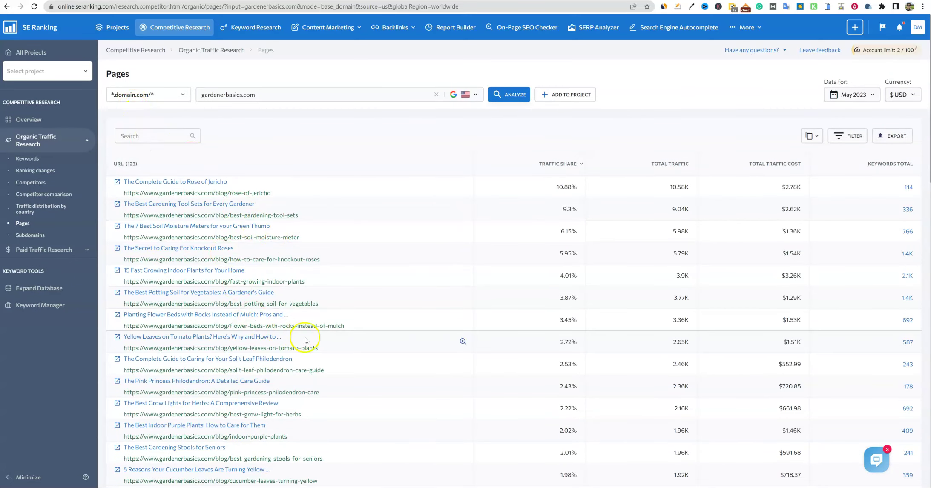
scroll(312, 341, down, 6)
scroll(339, 343, up, 6)
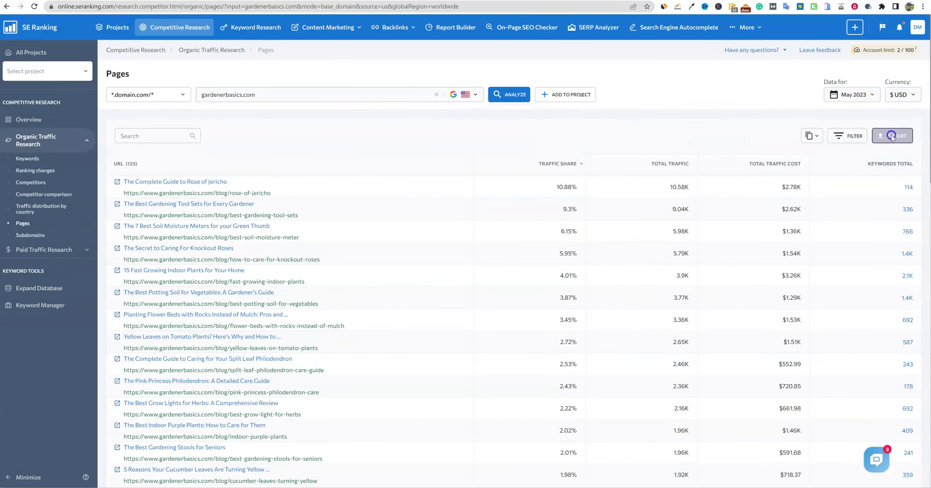
Step: Export the pages list as an Excel (.xls) file and maximize the opened workbook
click(892, 135)
click(420, 274)
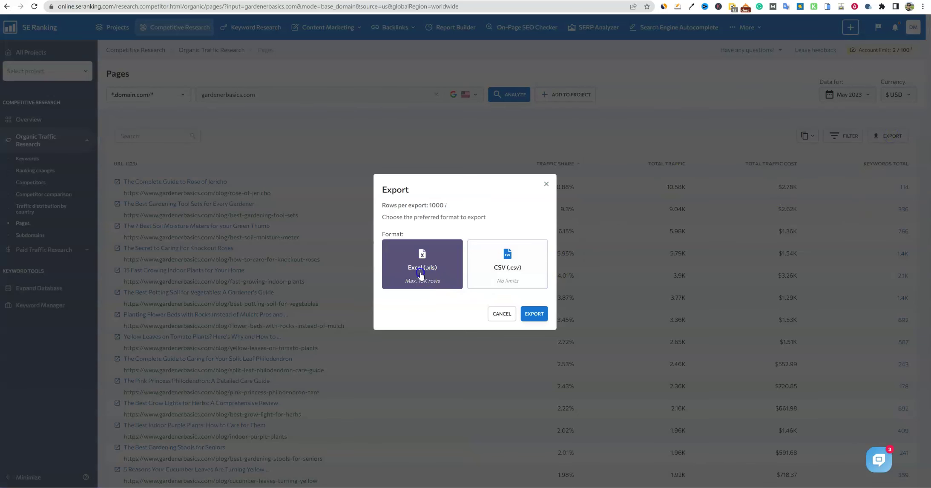
click(533, 314)
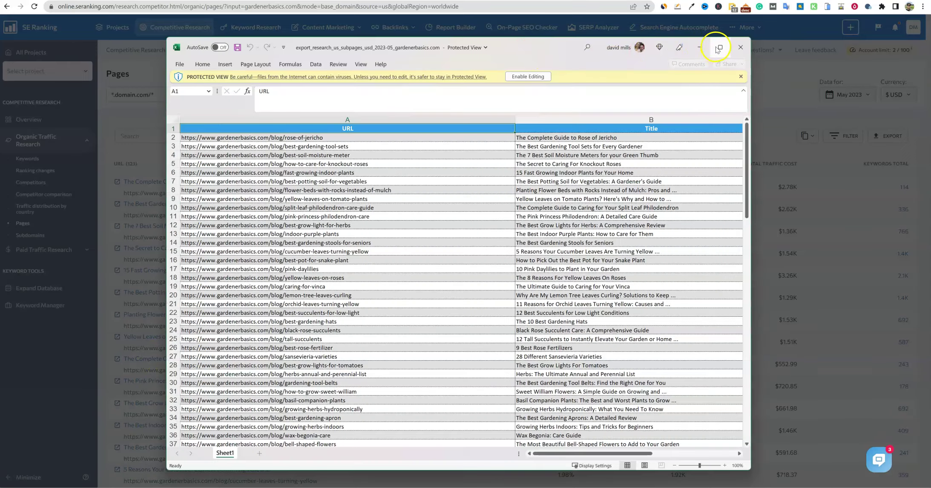
click(716, 44)
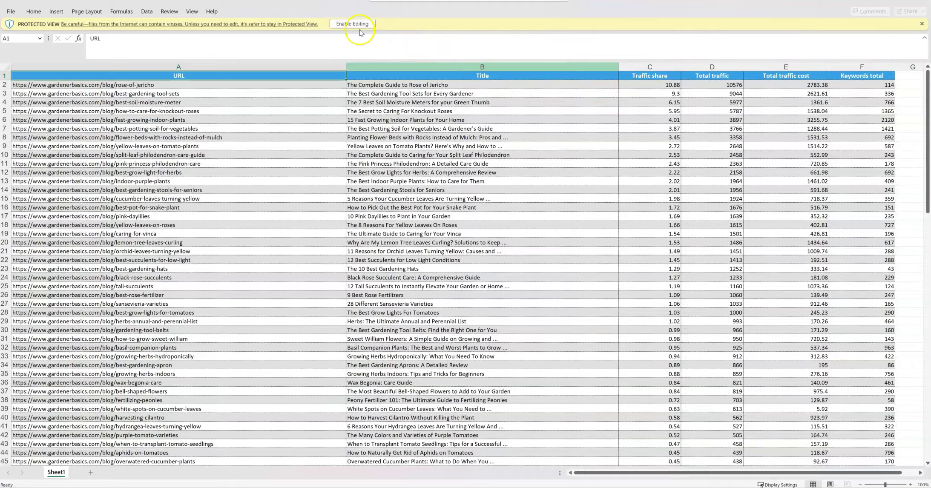
Step: Enable editing and save the export as an Excel Workbook in the Websites\Gardening folder
click(356, 24)
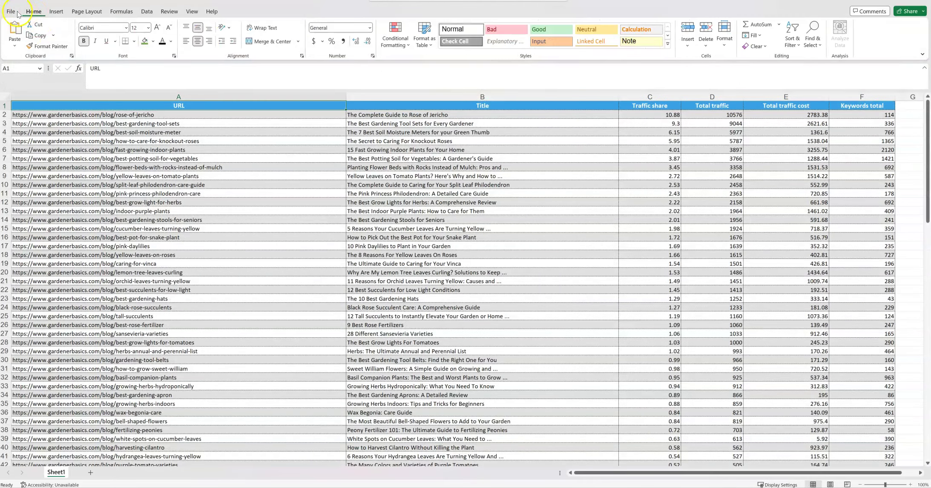
click(11, 12)
click(25, 128)
click(109, 165)
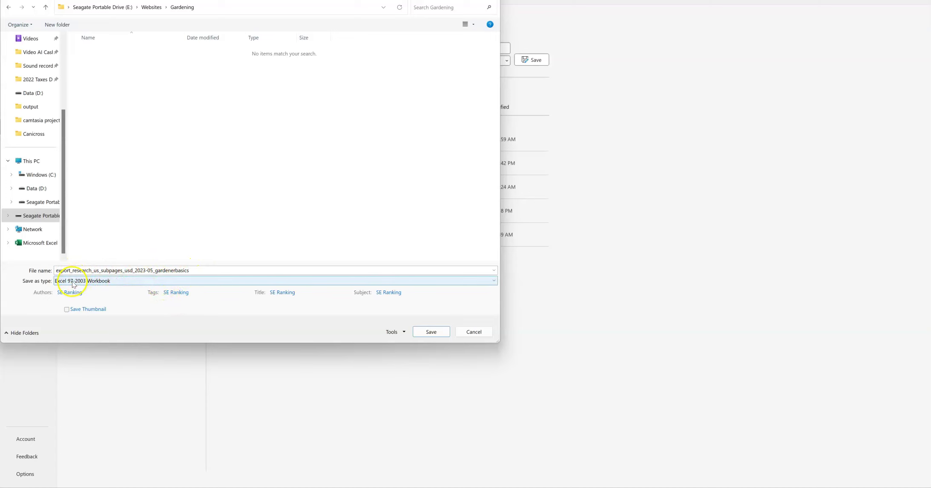
click(99, 285)
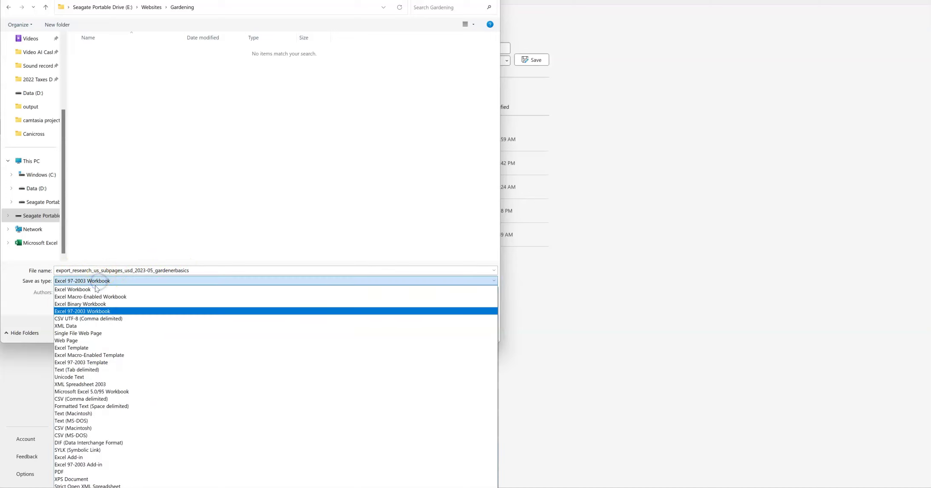
click(95, 289)
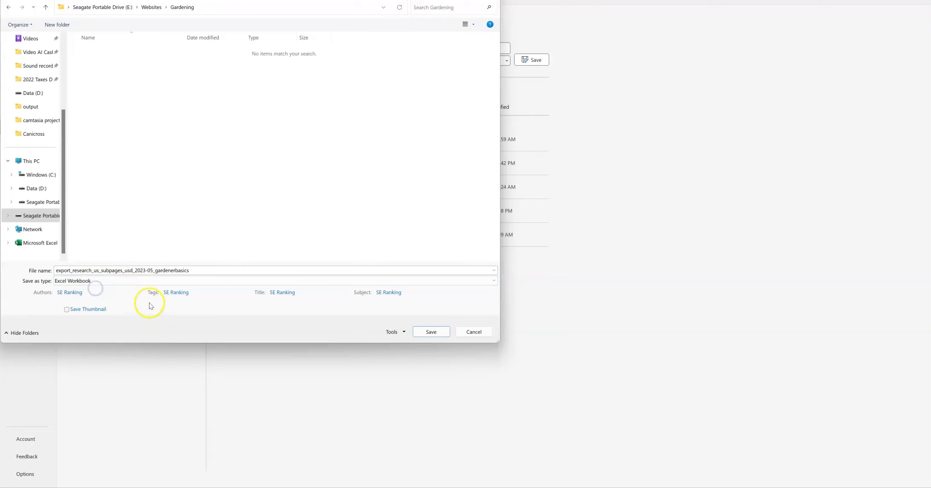
click(431, 332)
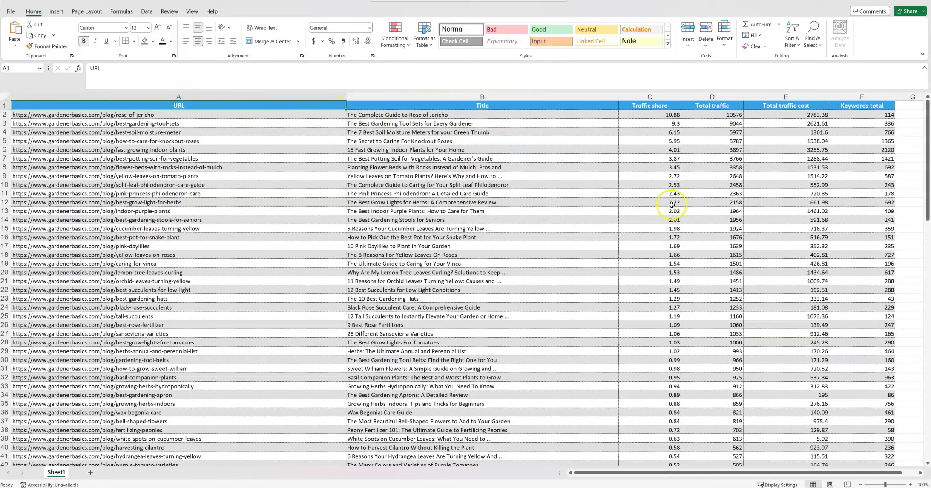
Step: Narrow the URL column A and Title column B so the data fits within columns A–F
click(324, 156)
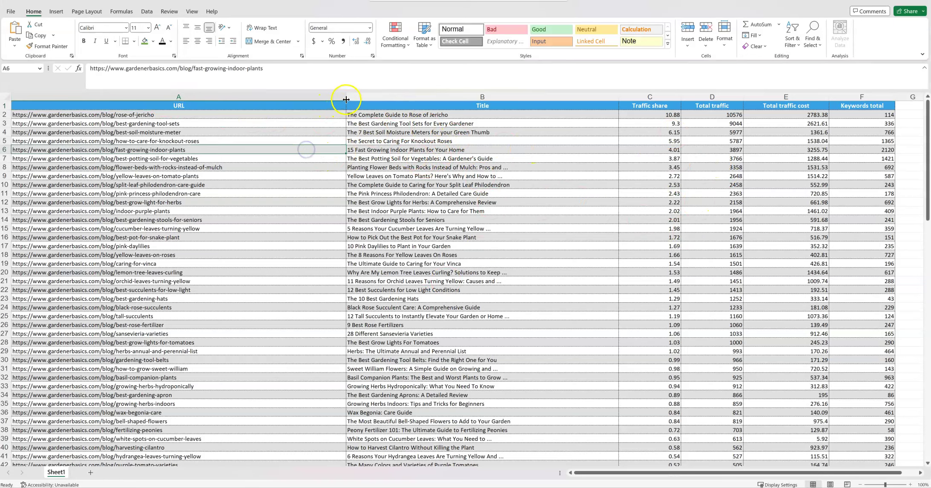
drag(346, 96, 208, 93)
click(183, 97)
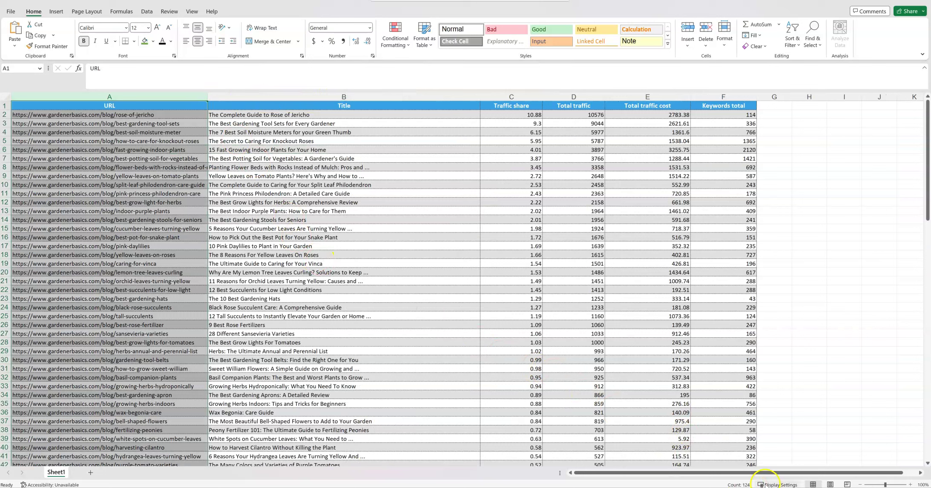
click(344, 203)
drag(480, 97, 389, 97)
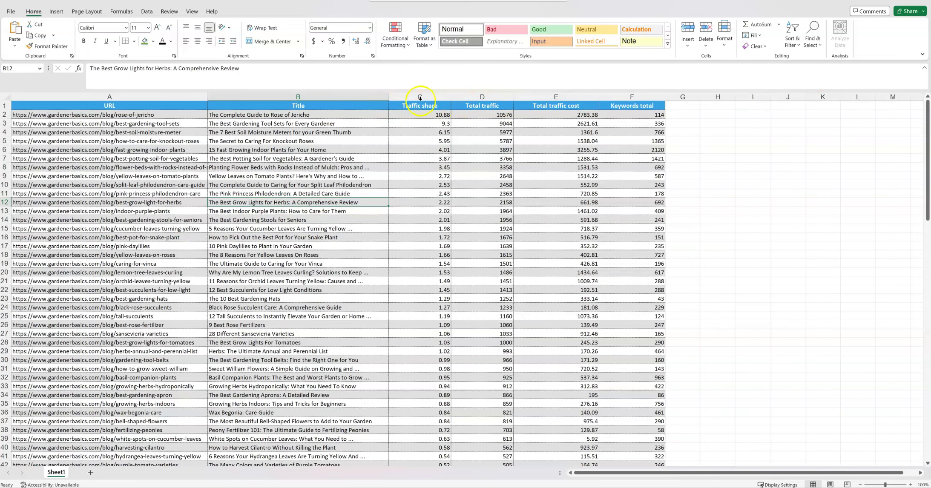
Step: Insert blank columns at column C, ahead of Traffic share
click(422, 97)
right_click(425, 94)
key(i)
click(436, 107)
Step: Enter headers New Article Title, Blog Category, AI Writer, Written, and begin Published/Scheduled in C1:G1
text(New Article Title)
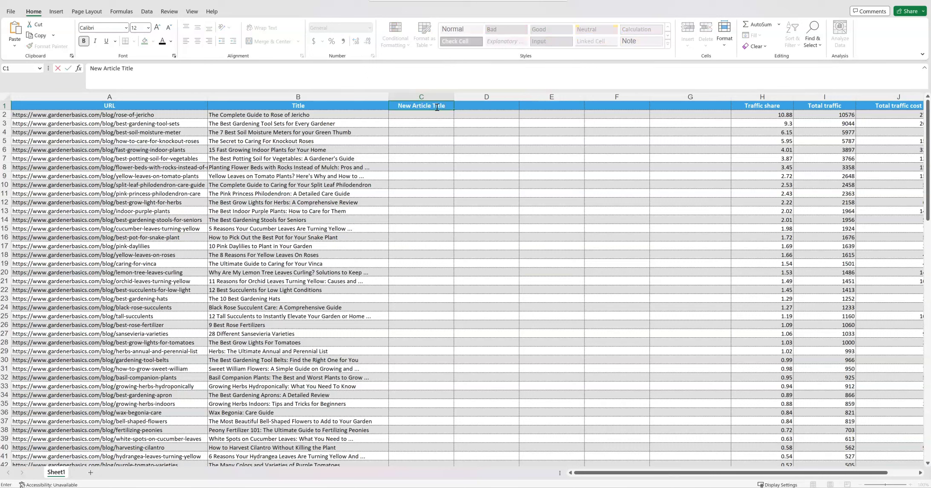
key(Tab)
text(Blog)
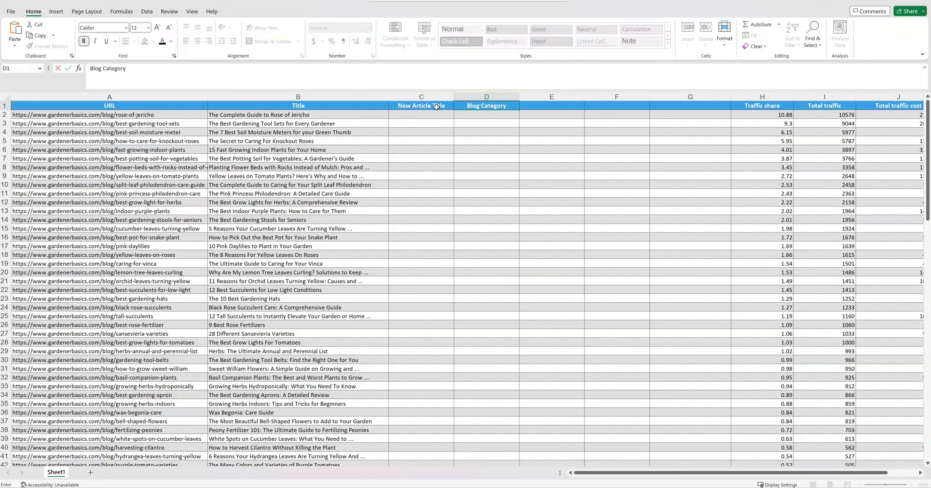
key(Tab)
text(A)
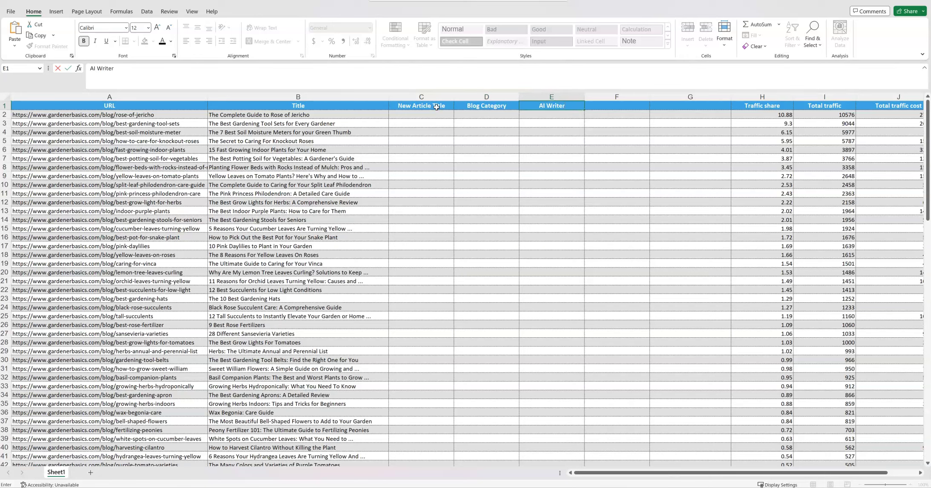
key(Tab)
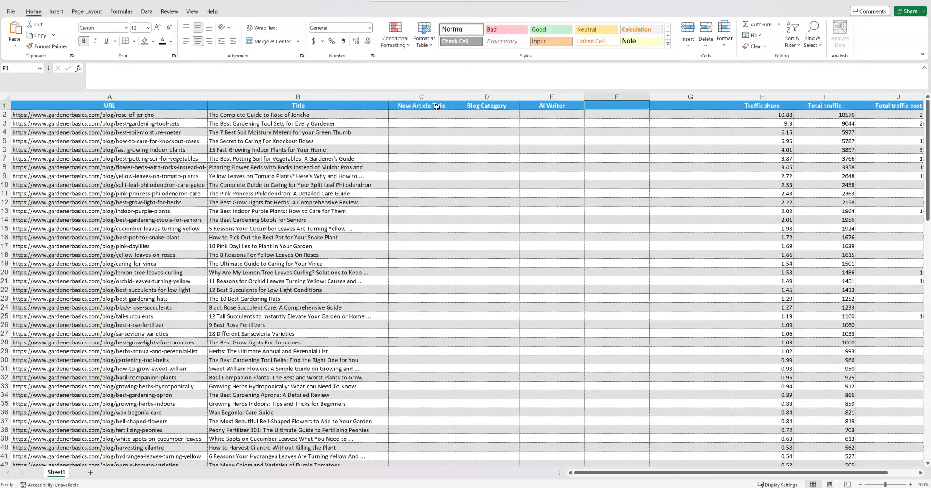
text(Wri)
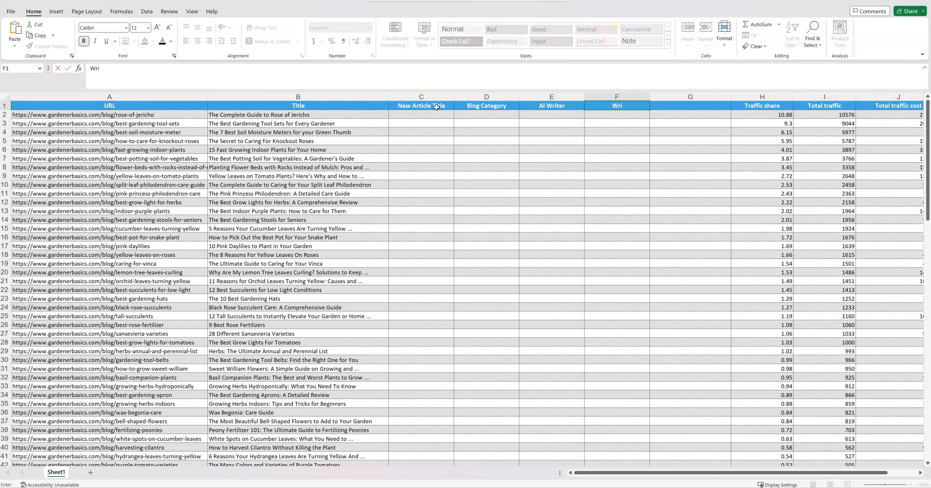
text(tten)
key(Tab)
text(Pu)
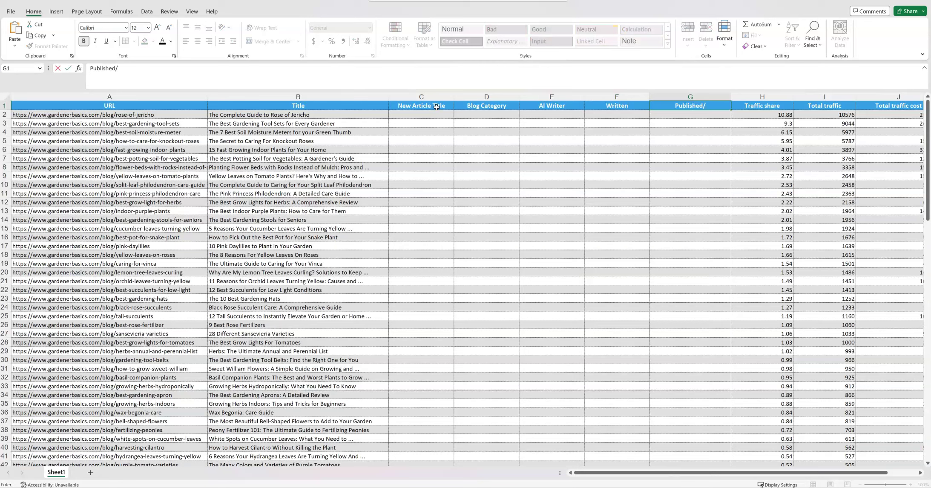
text(blished/Ac)
key(BackSpace)
key(BackSpace)
Step: Finish the Published/Scheduled header and give headers C1:G1 a gold fill with black text
text(Scheduled)
click(640, 127)
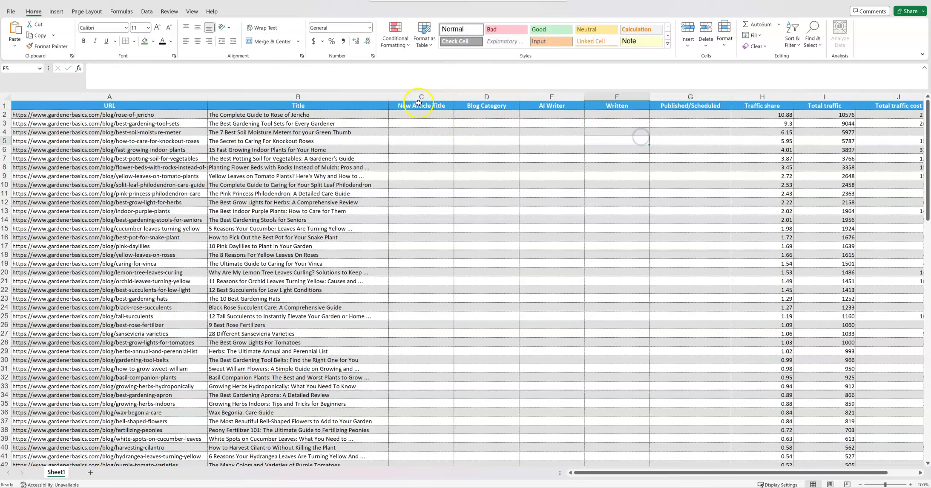
drag(416, 103, 706, 101)
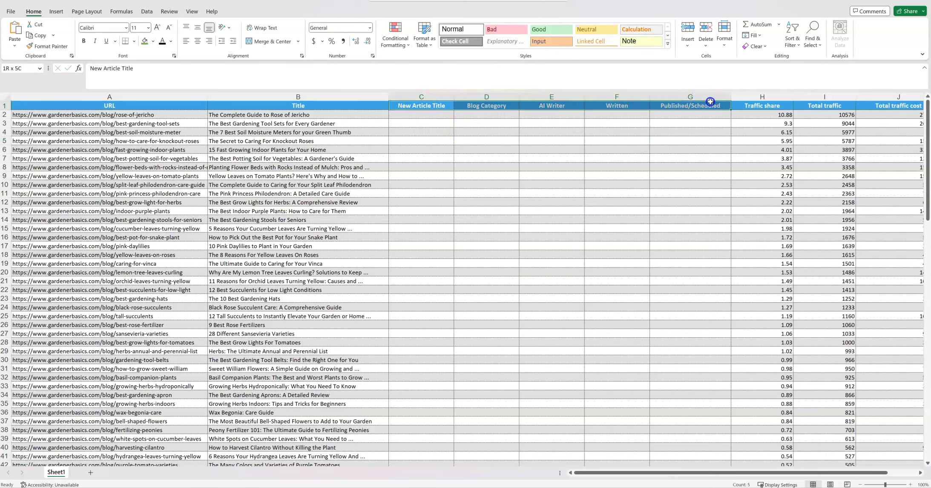
click(153, 41)
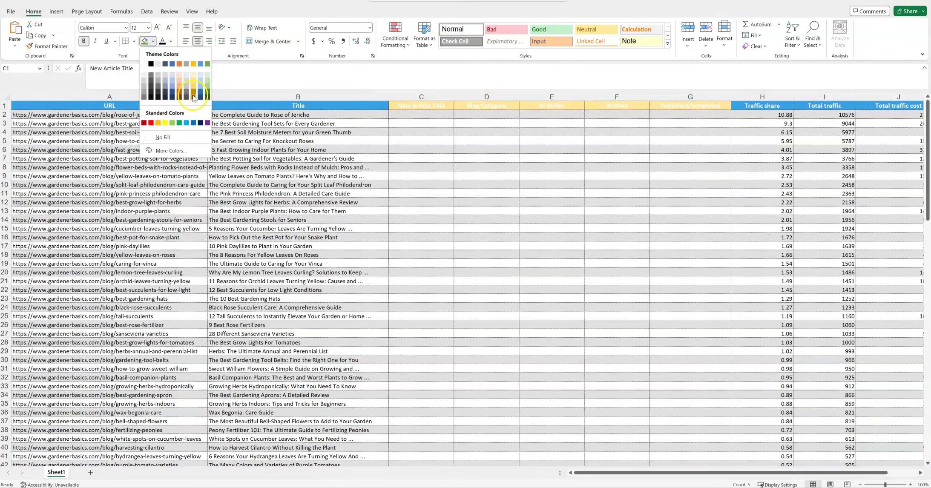
click(193, 64)
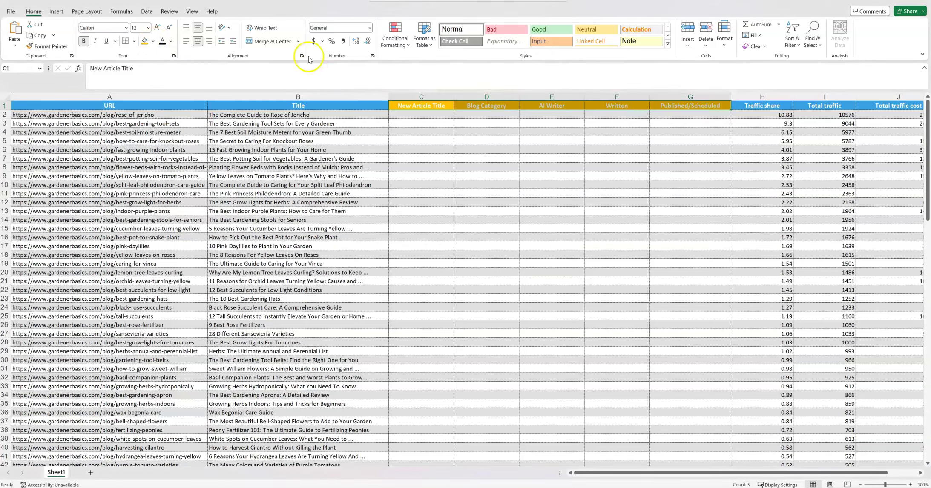
click(171, 41)
click(162, 77)
click(549, 245)
Step: Select the empty cells under the new headers, then the first article titles in column B
drag(426, 117, 684, 412)
click(603, 270)
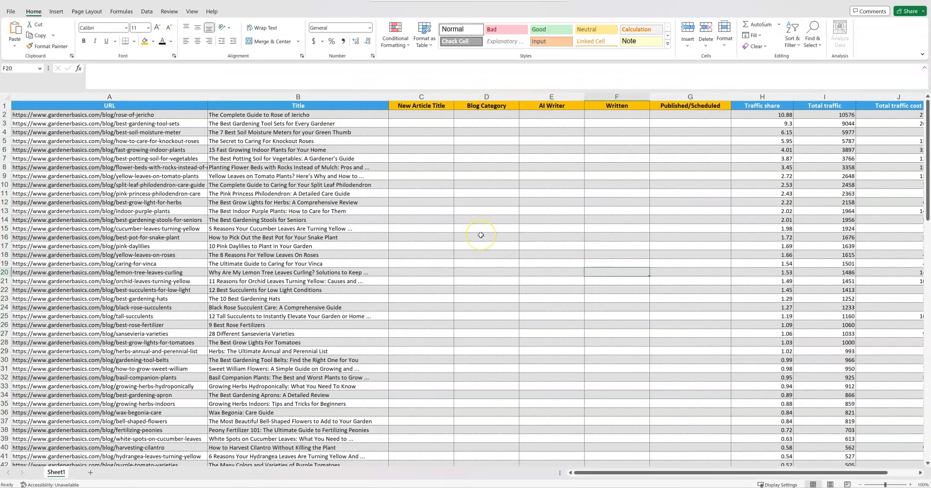
drag(288, 115, 301, 351)
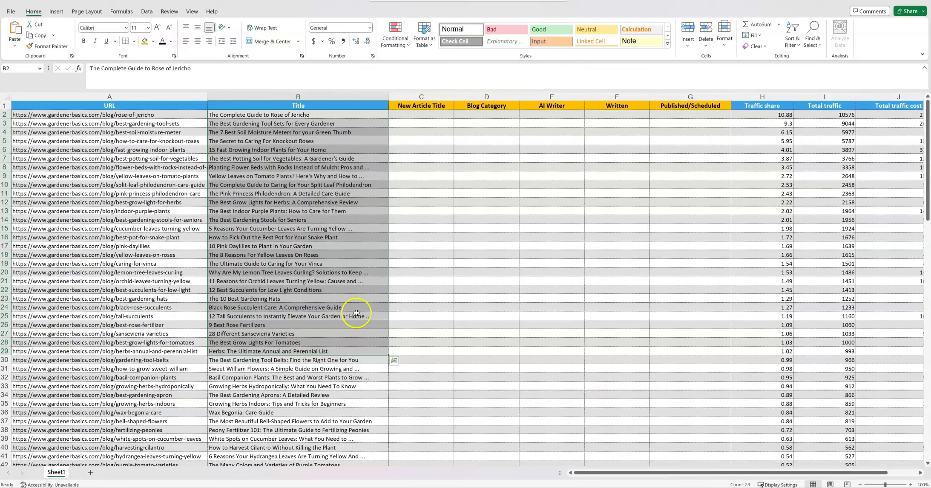
Step: Copy the article titles from column B, starting at B2, and switch to Chrome
click(318, 246)
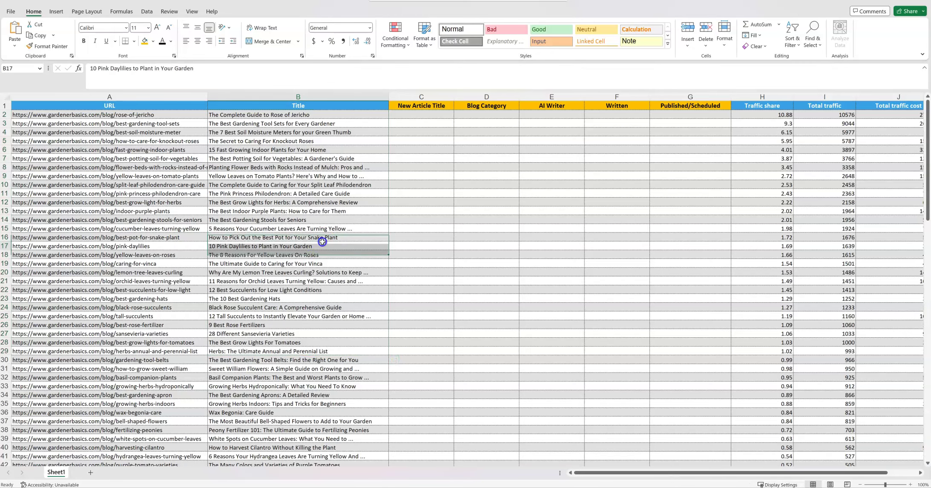
click(333, 114)
drag(333, 114, 329, 440)
key(ctrl+c)
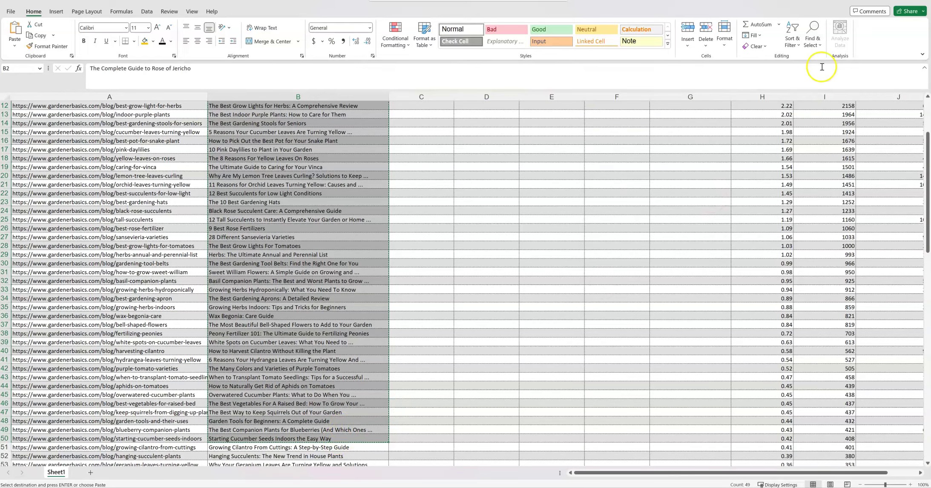
key(alt+Tab)
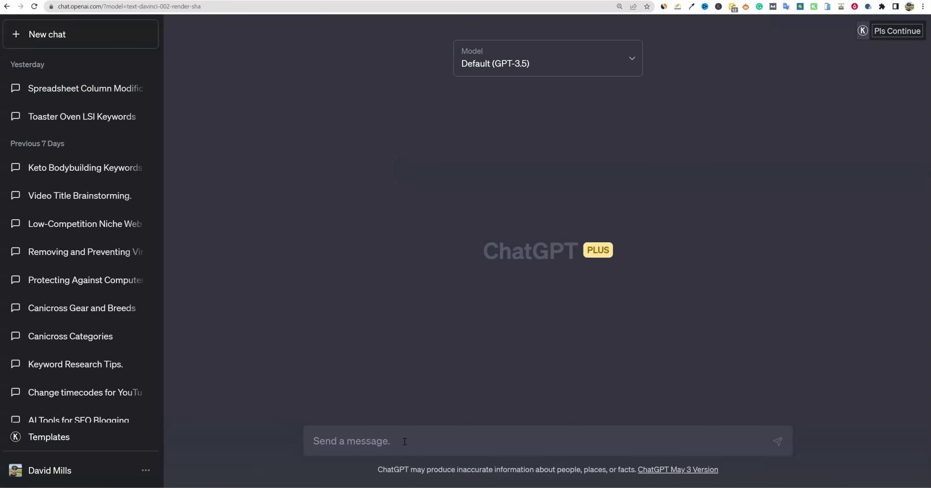
Step: Ask ChatGPT for the best and most relevant blog categories for a gardening website
text(I have a bunch of article titles.  I need you to come up with 5 ma)
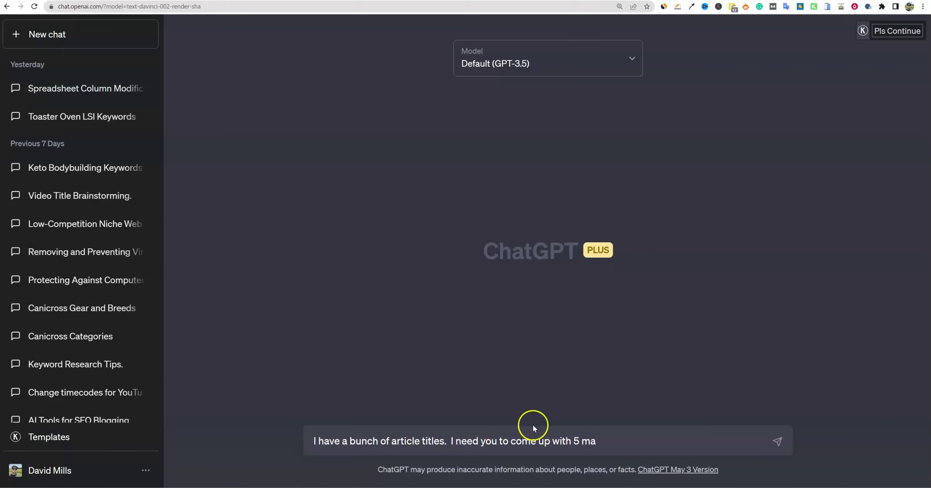
drag(603, 441, 251, 453)
text(I have )
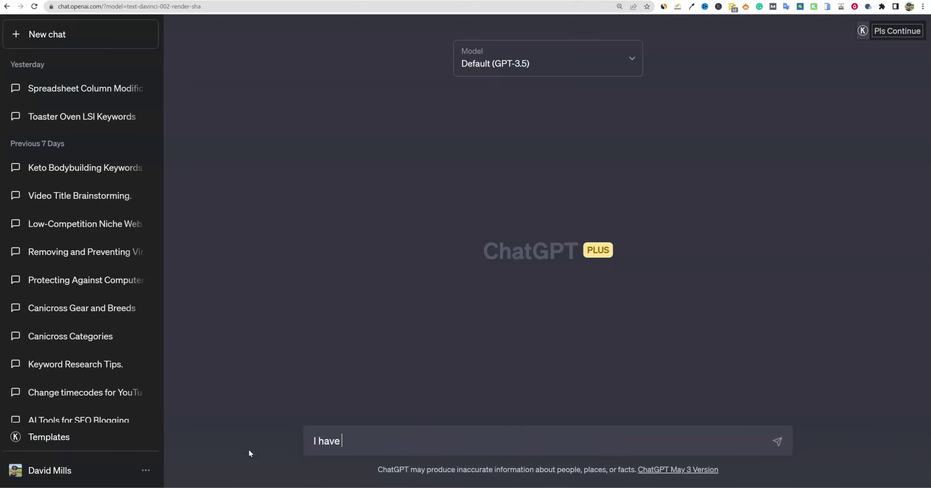
text(a gardening website. Please)
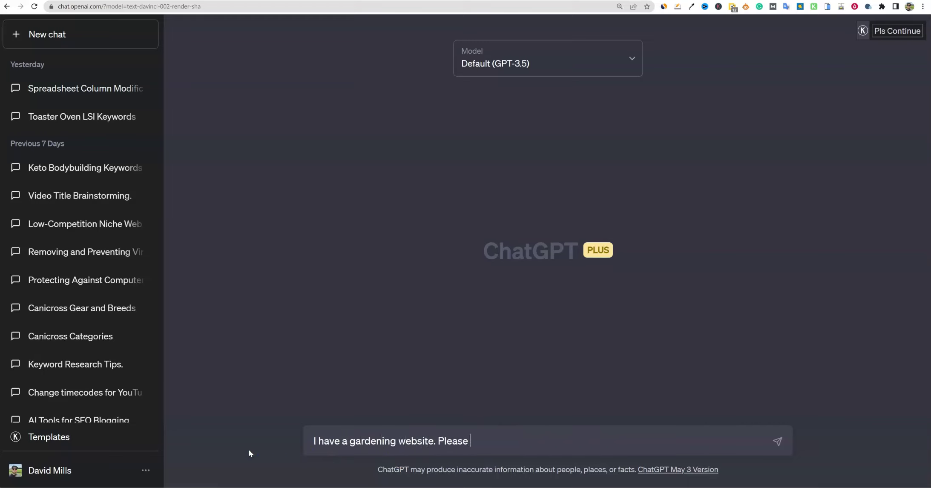
text(best and)
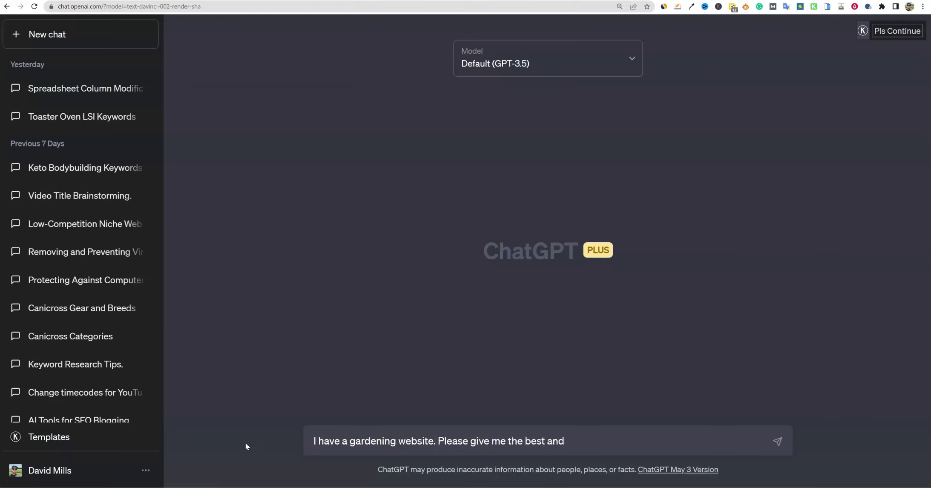
text( most relevant)
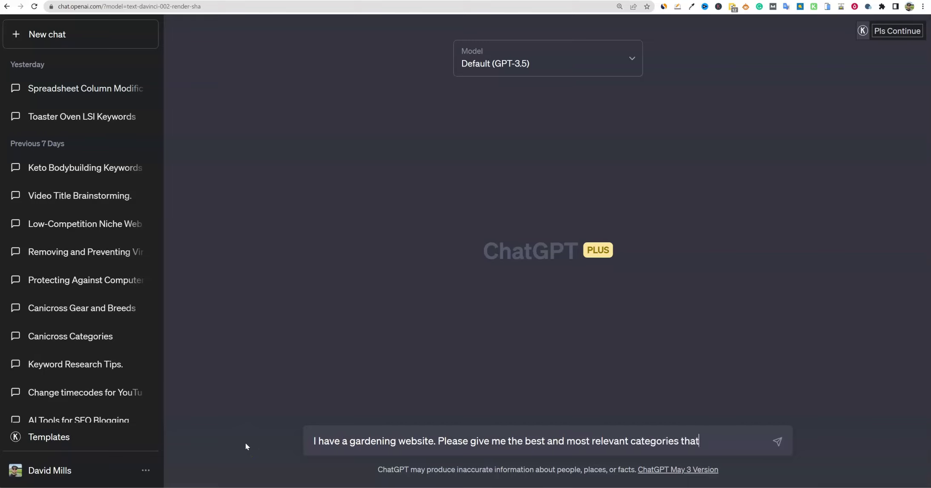
text(categories that I should have on my websit)
text(e for my)
text( blog.)
key(Return)
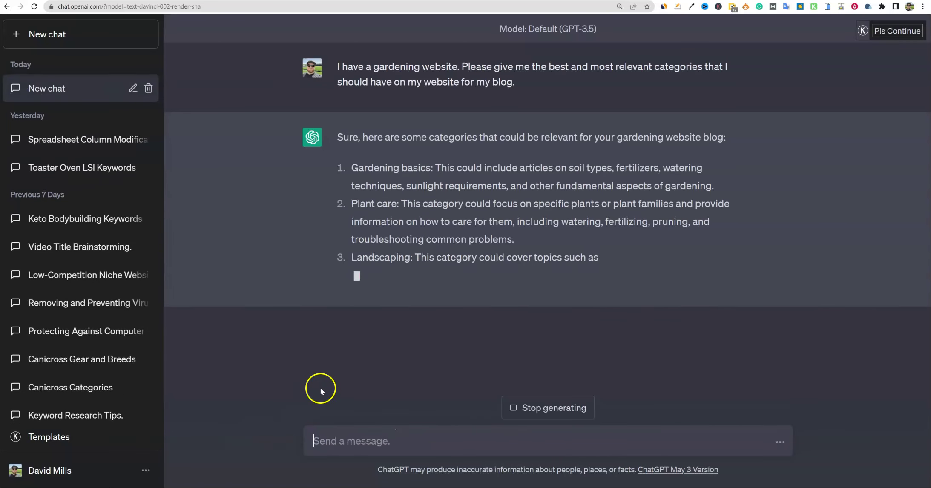
text(please give me the top 5)
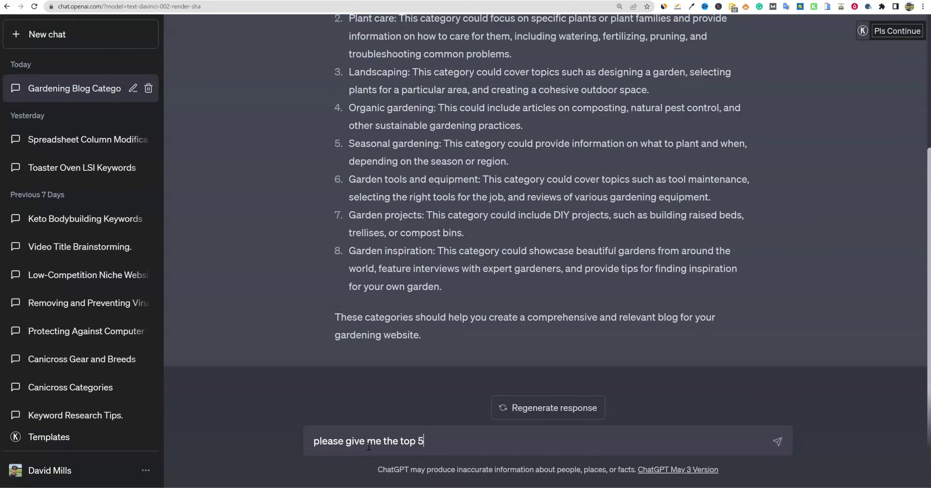
Step: Request the top 5 categories and scroll through ChatGPT's narrowed list
key(Return)
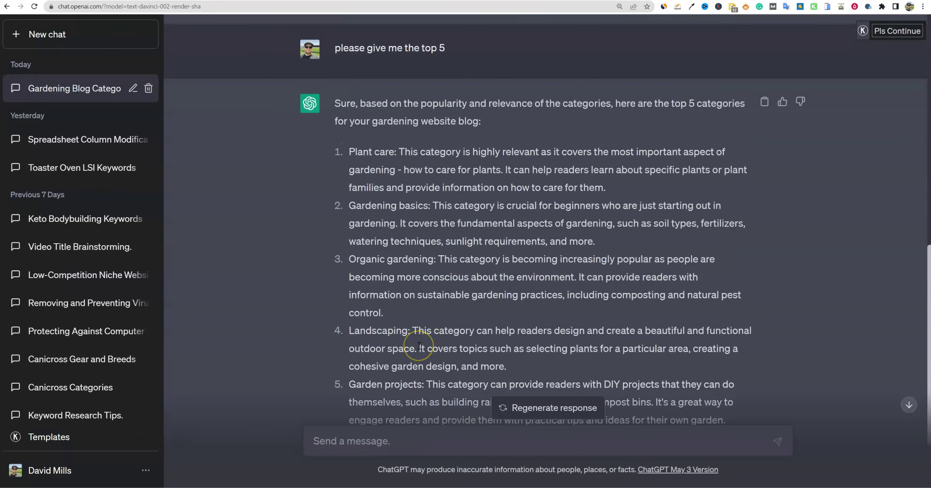
click(419, 346)
scroll(424, 345, down, 2)
scroll(427, 342, up, 2)
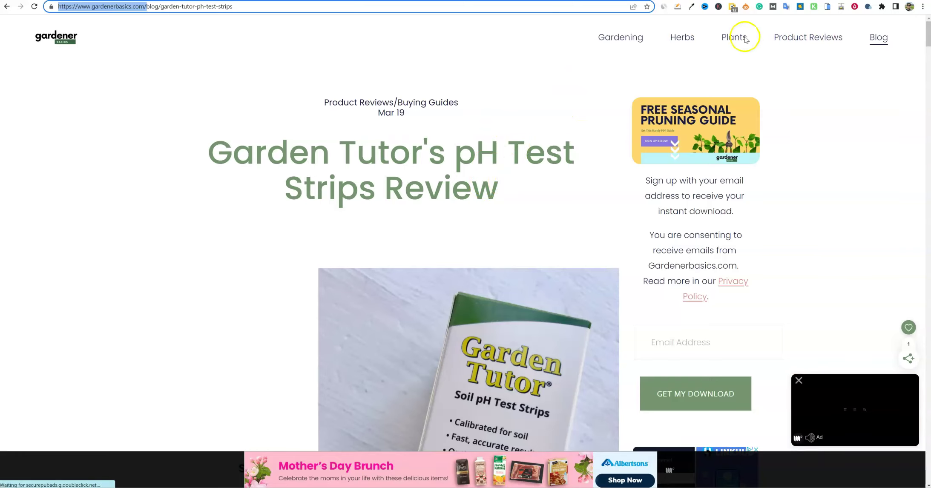
Step: Browse the gardenerbasics.com Indoor Plants category page under Plants
mouse_move(737, 39)
click(728, 59)
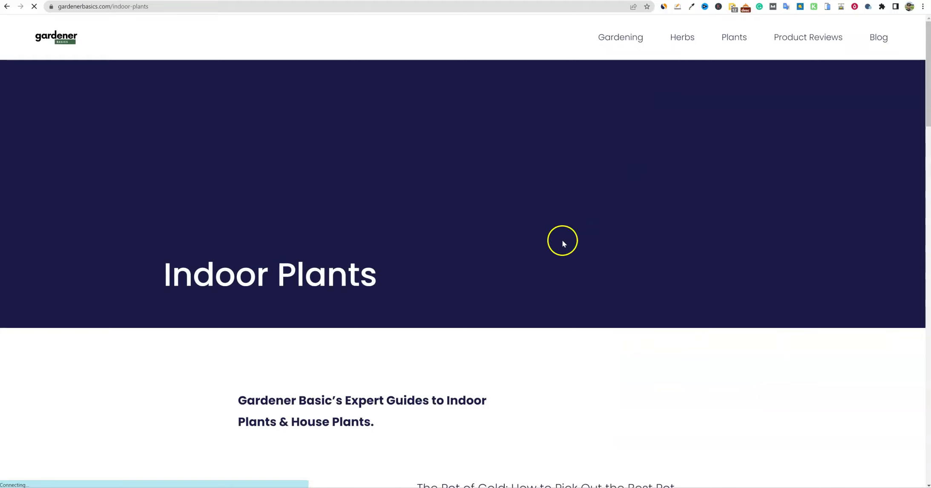
scroll(548, 256, down, 20)
scroll(548, 260, down, 15)
scroll(537, 268, up, 6)
scroll(493, 289, down, 3)
scroll(492, 290, up, 4)
scroll(472, 270, up, 3)
scroll(469, 238, up, 6)
scroll(594, 247, up, 9)
scroll(550, 226, up, 10)
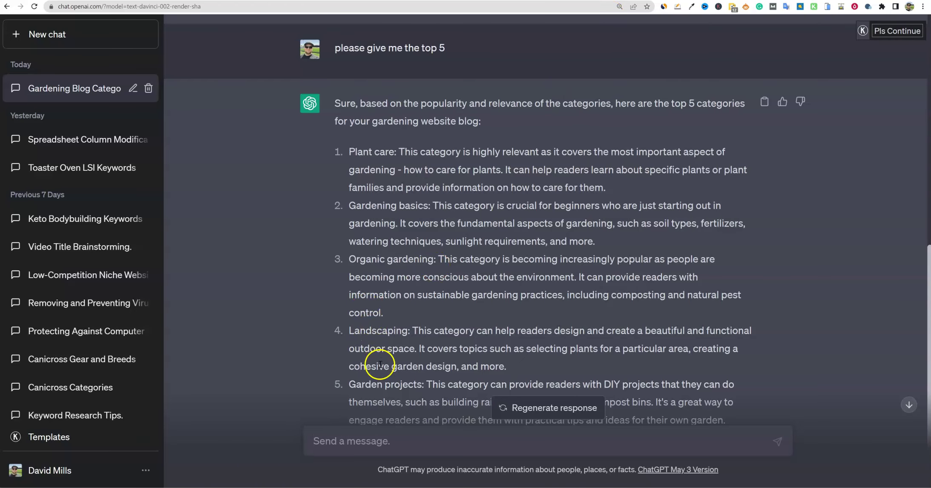
Step: Copy ChatGPT's five-category answer and add a new blank worksheet in Excel
scroll(380, 422, down, 1)
drag(381, 422, 347, 116)
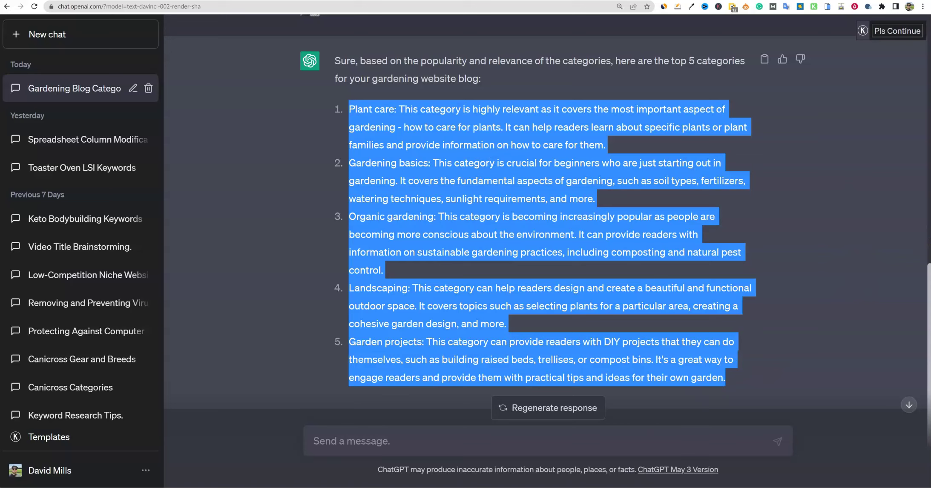
key(alt+Tab)
click(92, 474)
right_click(89, 472)
Step: Rename the new sheet to 'categories'
click(118, 374)
text(catego)
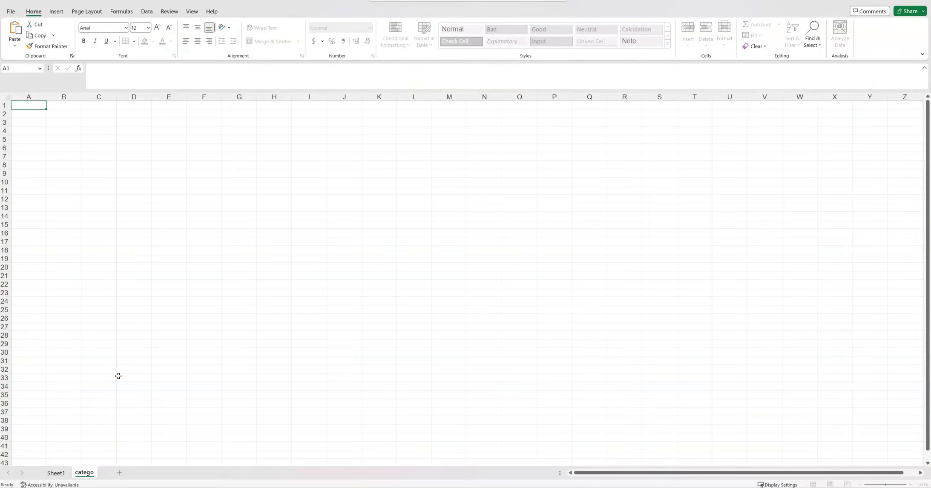
text(ries)
click(43, 107)
Step: Paste the five category descriptions into A1:A5, then return to ChatGPT
right_click(39, 108)
click(37, 105)
key(ctrl+v)
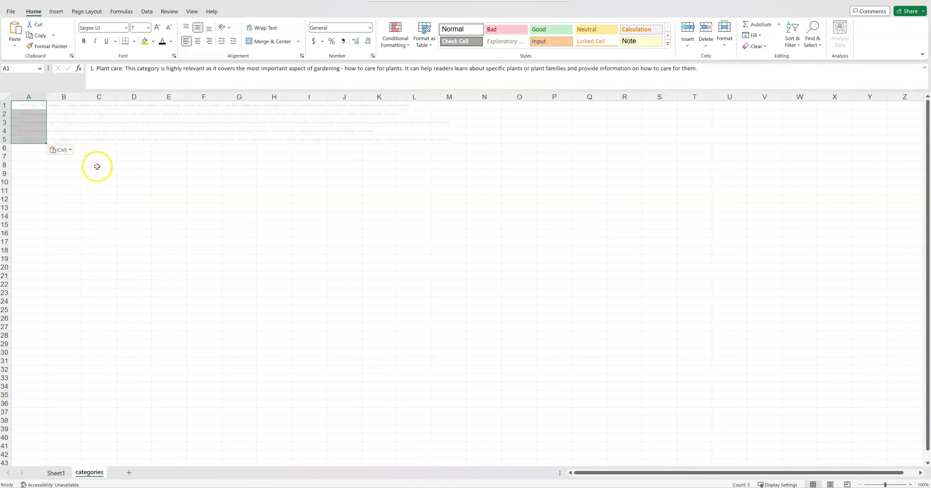
click(204, 224)
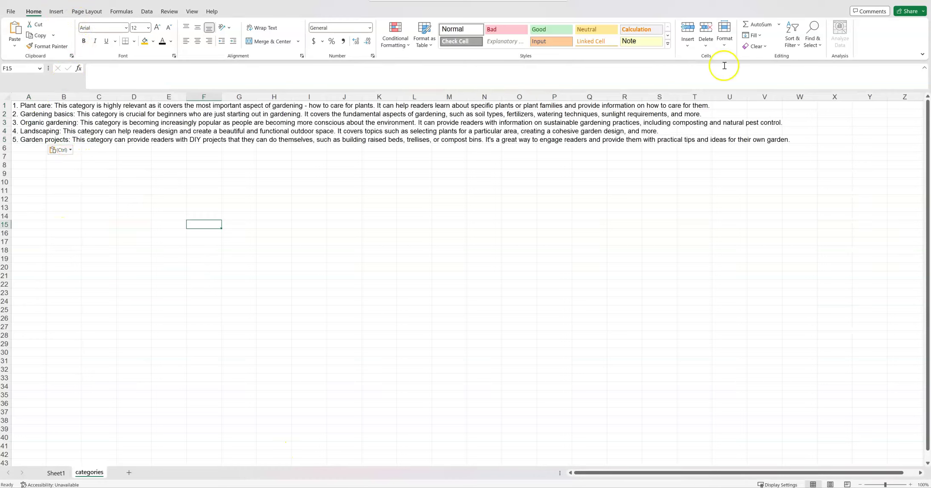
key(alt+Tab)
Step: Ask for 'just the category without the description' and select the five names, Plant care to Garden projects
click(426, 433)
text(give me)
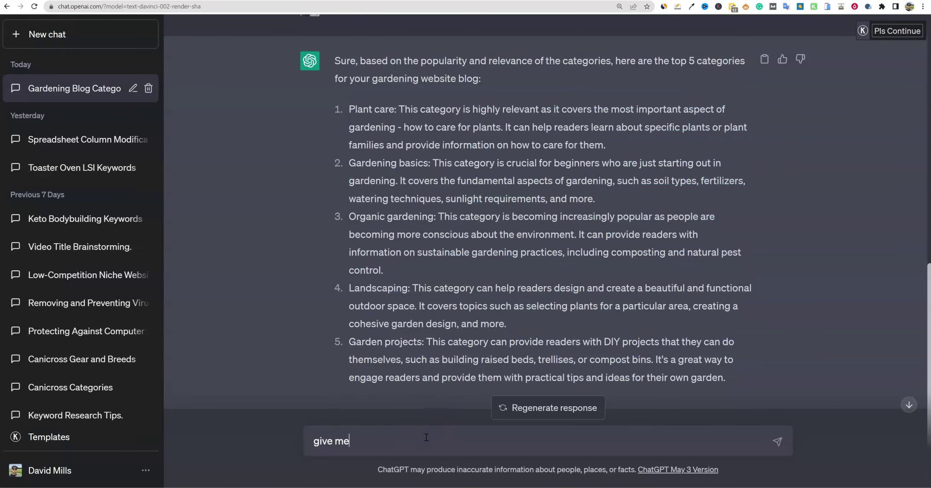
text( just the category without the de)
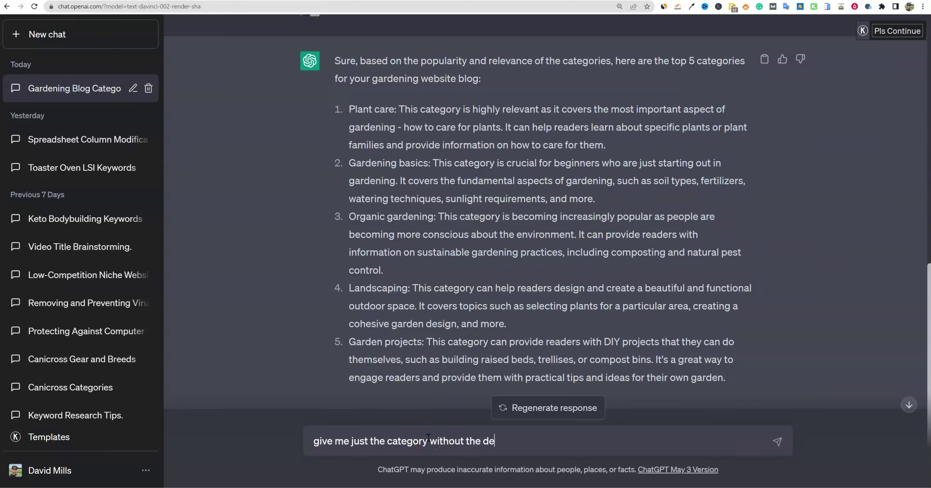
text(script)
text(ion)
key(Return)
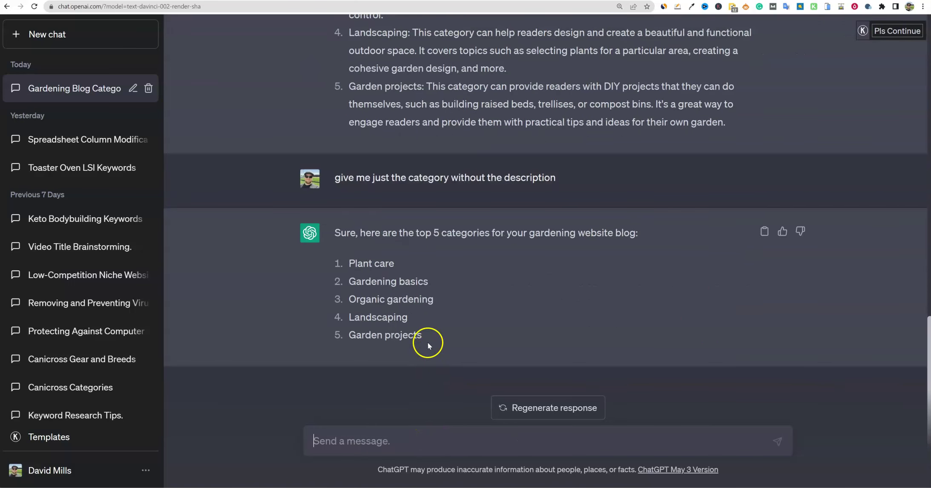
drag(424, 339, 348, 264)
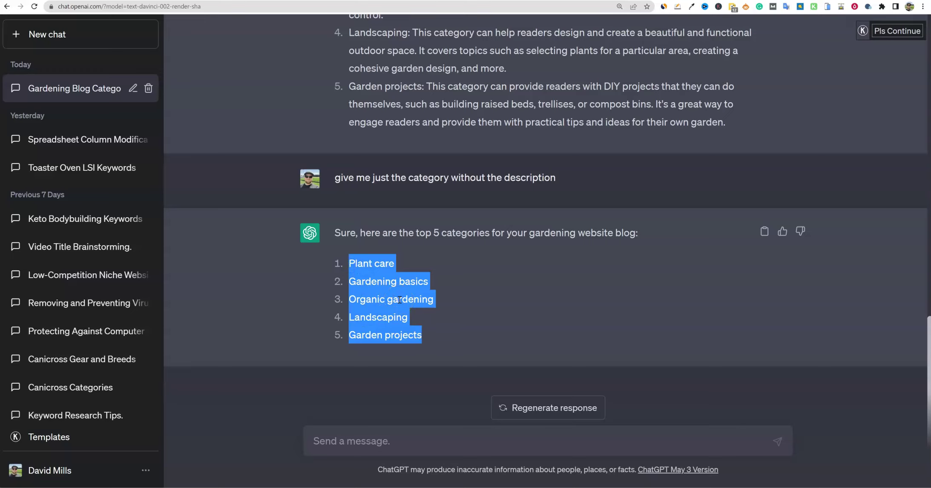
drag(400, 300, 571, 268)
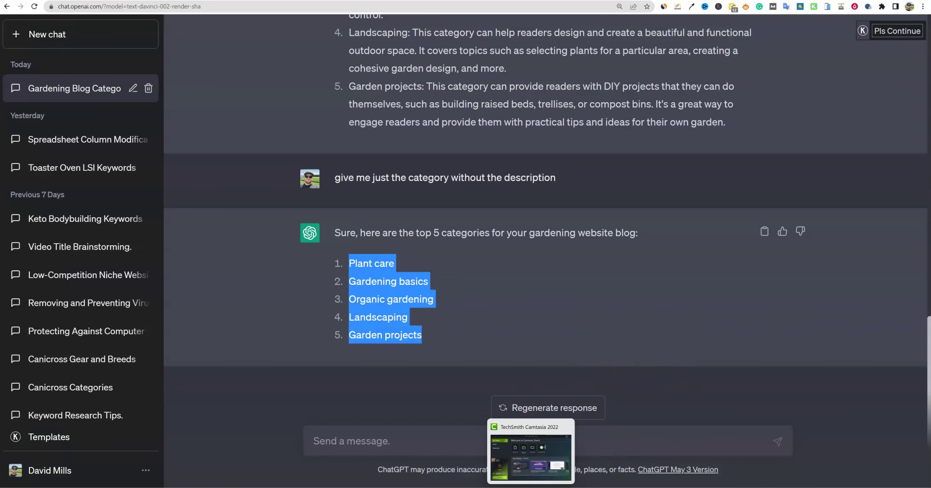
Step: Paste the five bare category names into A7:A11 of the categories sheet
click(513, 463)
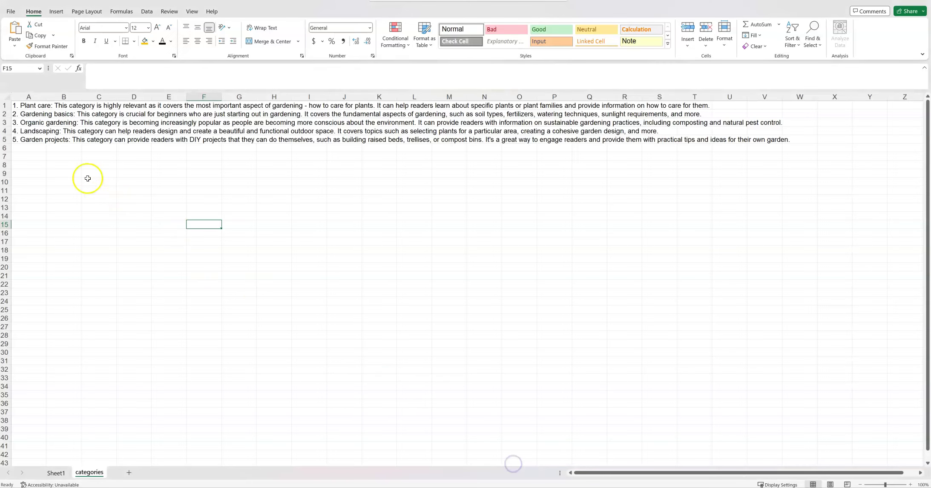
click(30, 157)
right_click(31, 156)
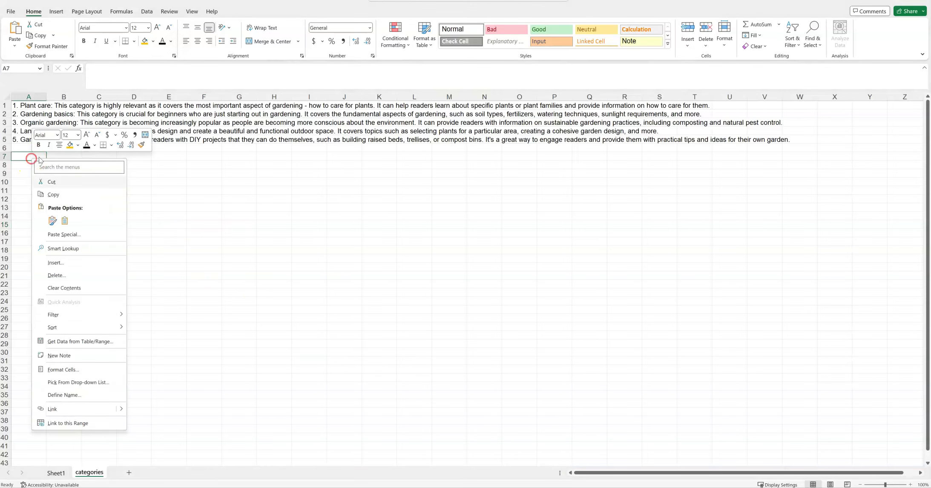
click(65, 222)
click(218, 223)
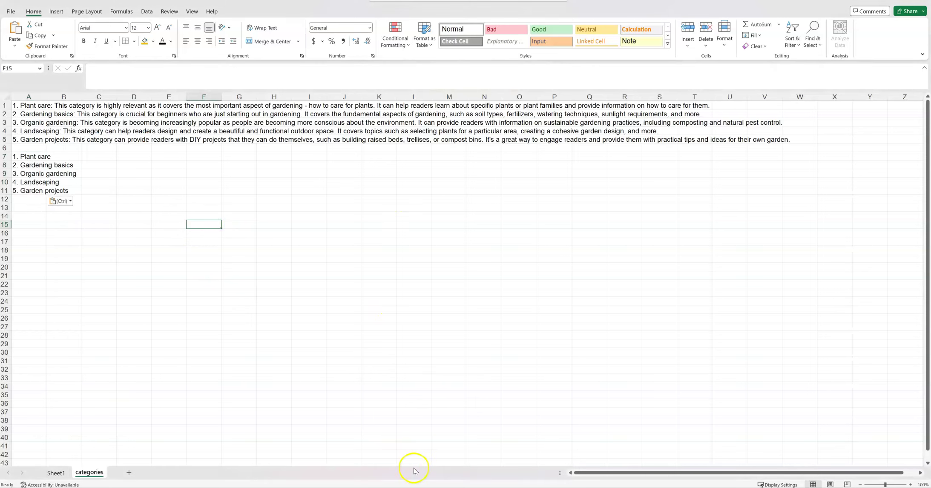
Step: Select Sheet1's blog titles in column B again
click(56, 473)
scroll(332, 259, up, 3)
click(317, 124)
drag(319, 115, 377, 463)
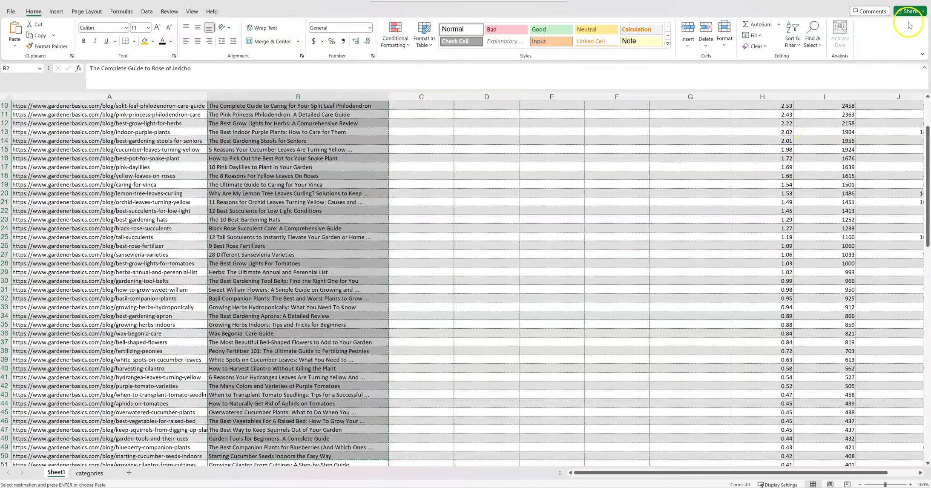
Step: Start the ChatGPT prompt 'I have 50 blog post' with the prepared instructions and categories
key(alt+Tab)
text(I have 50 blog post titles. Please)
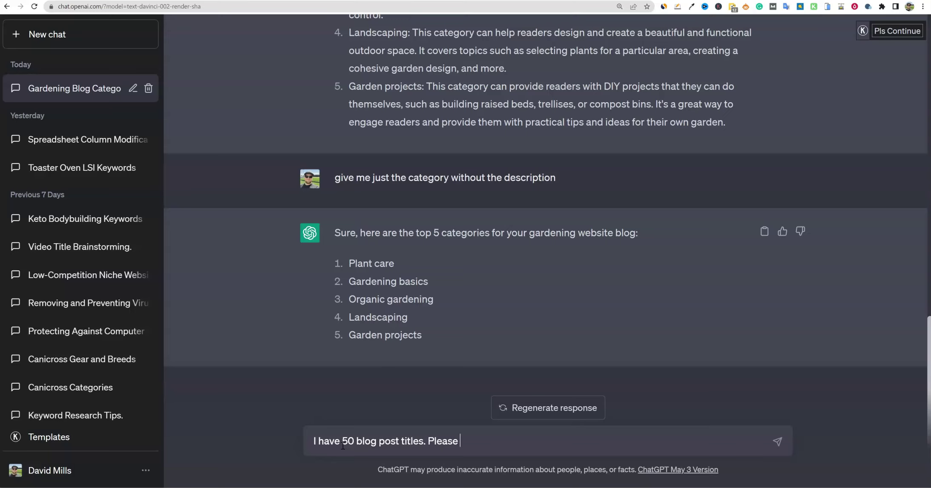
text(return a spreadsheet with column A rewriting the blog post title and in column B assign it to the most appropriate category out of these ( Plant care Gardening basics Organic gardening Landscaping Garden projects) Now here is the list of article titles:)
Step: Copy the column B blog titles from Sheet1 and paste them after the prompt
key(alt+Tab)
click(56, 473)
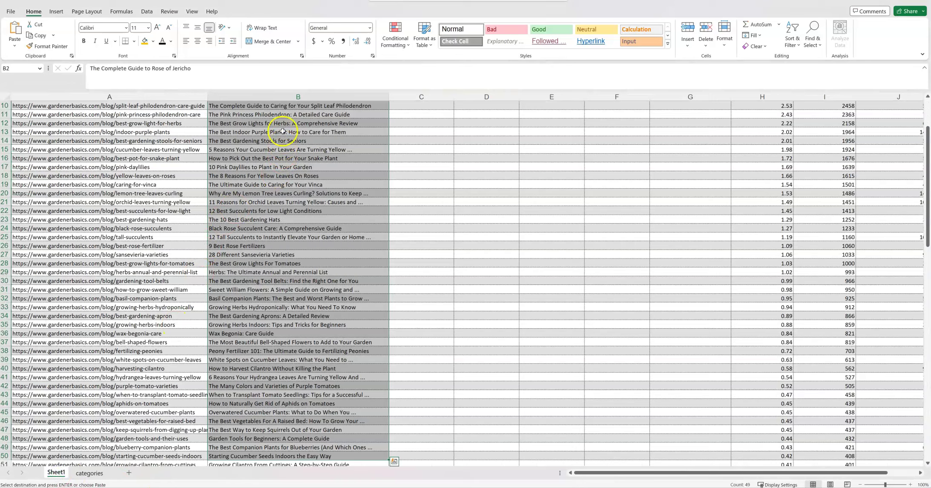
right_click(281, 127)
click(307, 169)
key(alt+Tab)
key(ctrl+v)
Step: Revise the prompt wording right after 'titles:' before sending
scroll(567, 425, up, 5)
scroll(566, 425, up, 10)
click(531, 396)
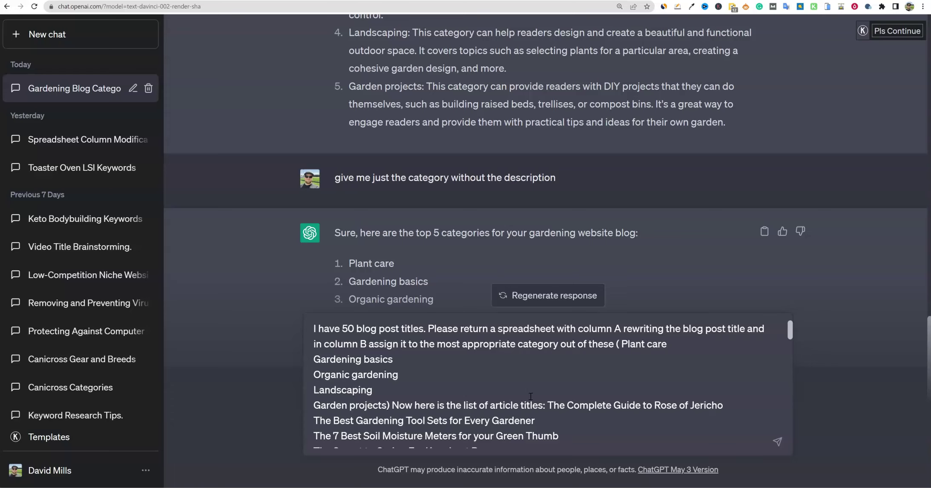
scroll(550, 384, down, 15)
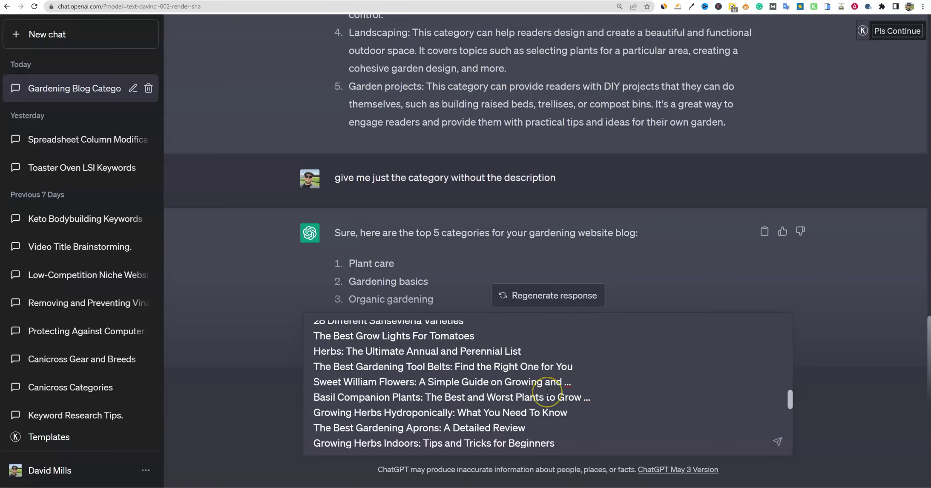
scroll(548, 392, down, 3)
click(578, 393)
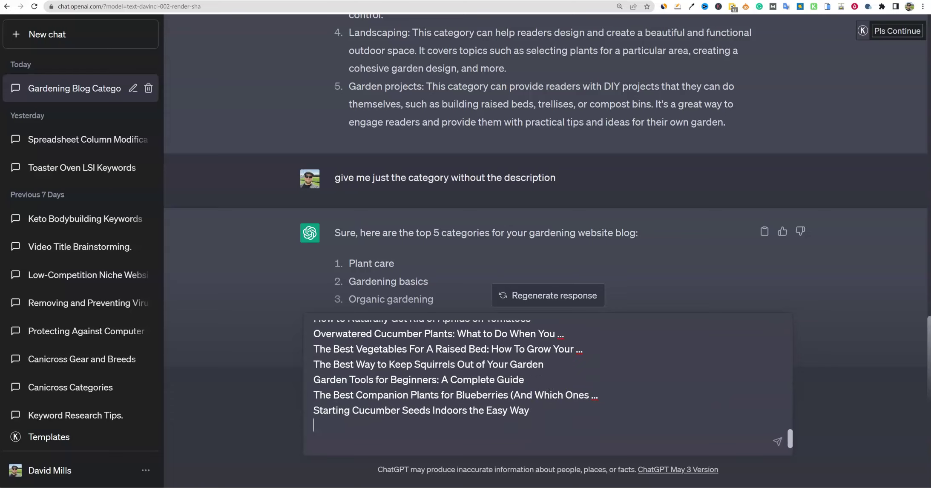
key(alt+Tab)
Step: Send the titles and select ChatGPT's returned table of rewritten titles and categories
click(777, 441)
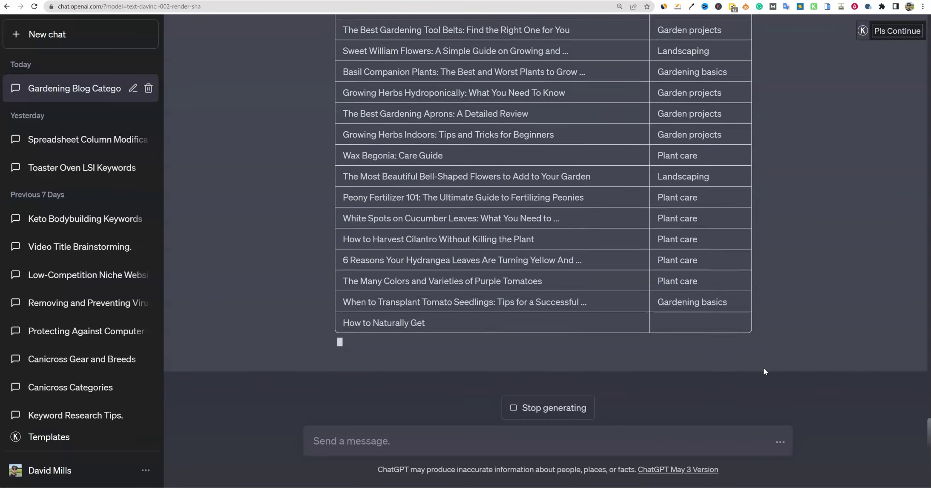
click(726, 371)
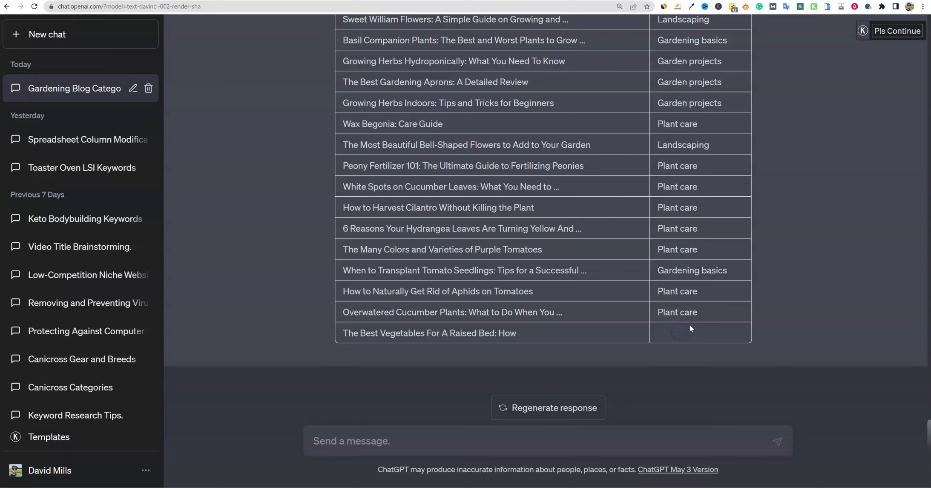
drag(703, 316, 339, 195)
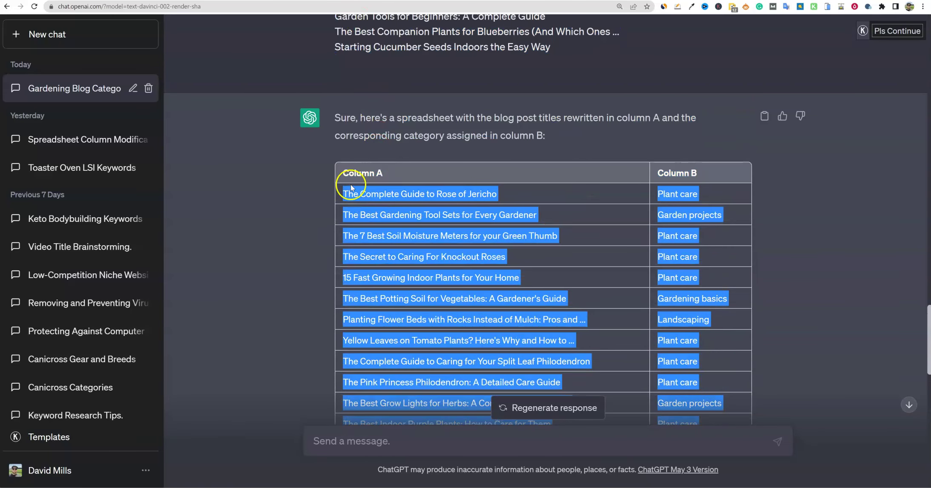
key(alt+Tab)
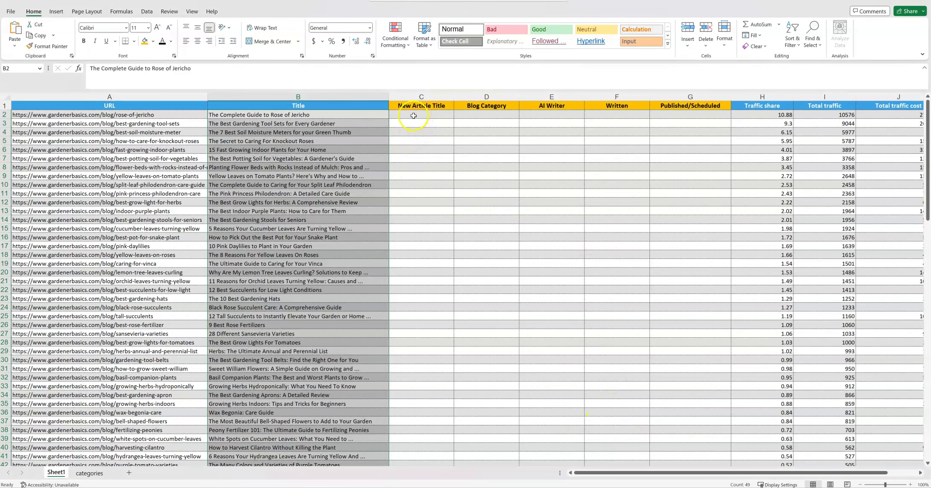
Step: Paste the rewritten titles and categories at C2 and autofit column C
click(414, 115)
right_click(413, 116)
click(445, 182)
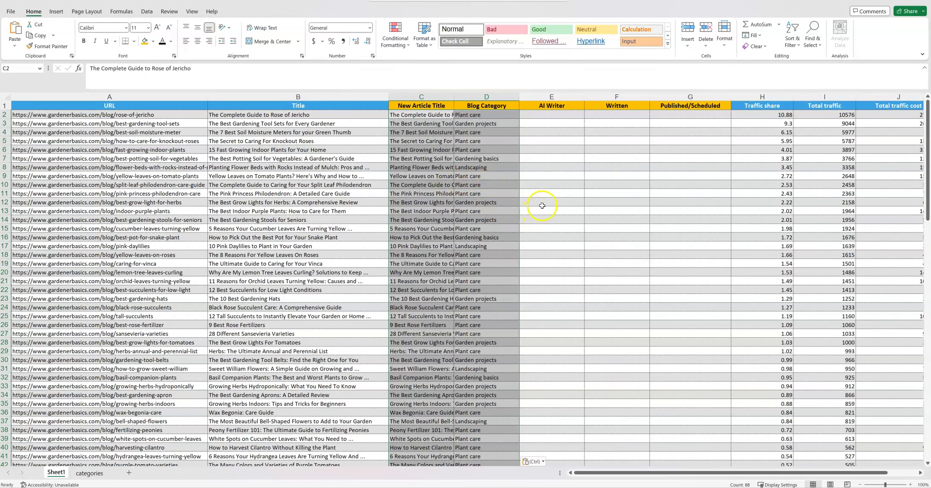
click(542, 205)
double_click(454, 96)
Step: Compare original and new titles, then select the new titles in C2:C45
click(481, 186)
click(298, 114)
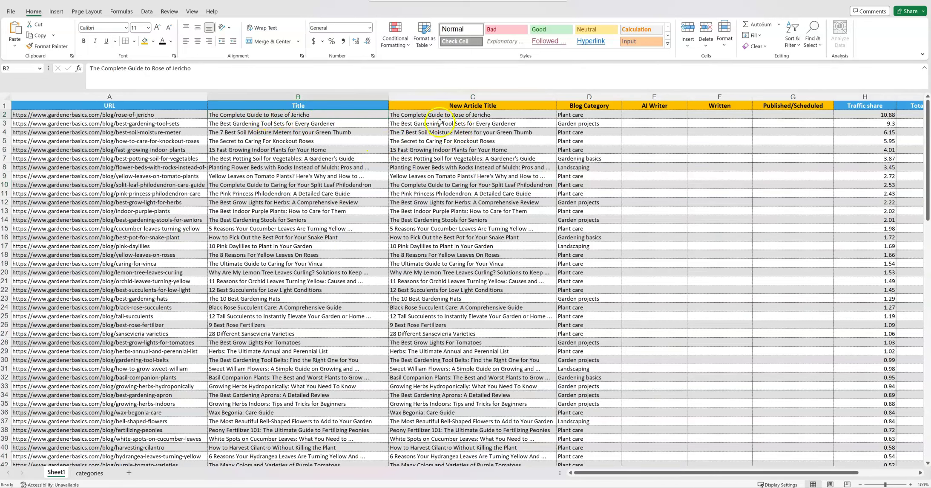
click(474, 116)
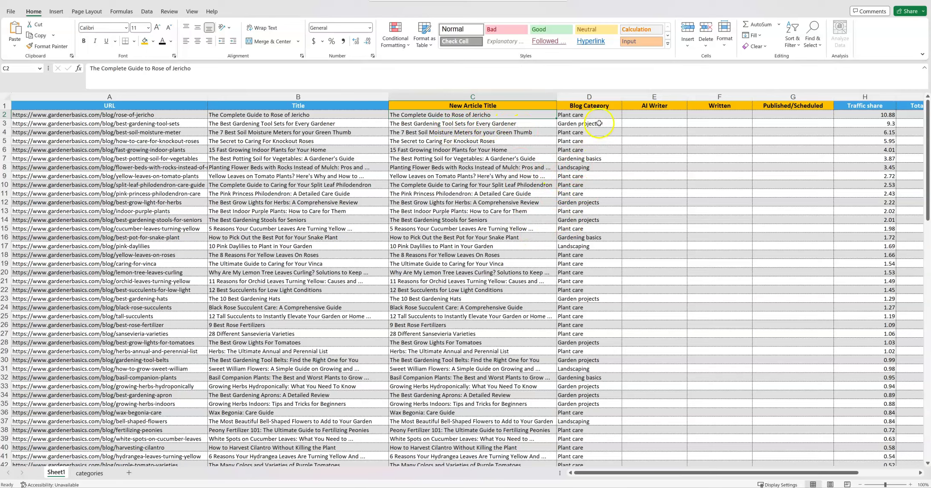
drag(599, 116, 595, 310)
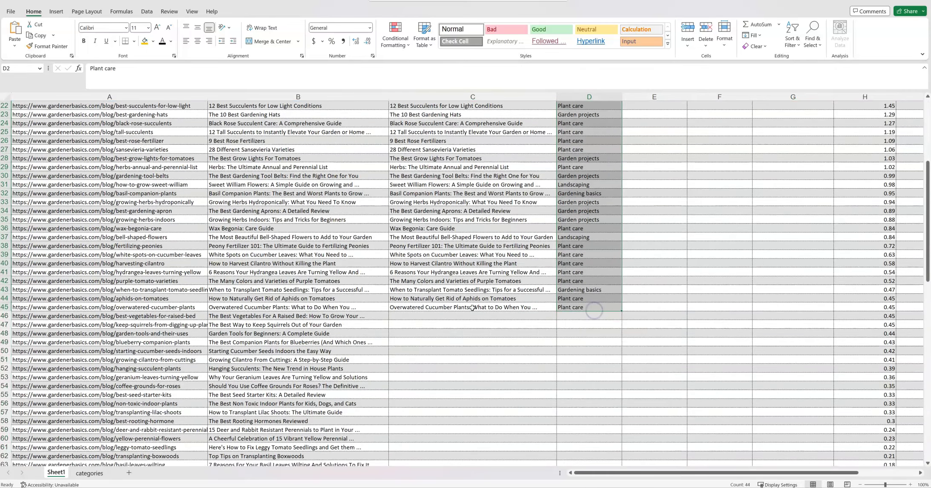
scroll(554, 299, up, 7)
scroll(554, 298, down, 4)
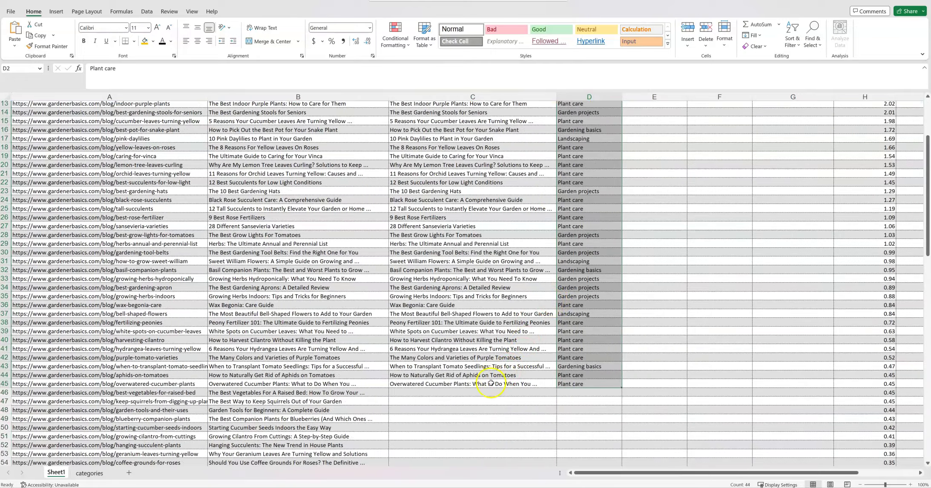
drag(491, 383, 494, 115)
Step: Send ChatGPT the copied titles with a same-order rewrite prompt and select its numbered reply
key(ctrl+c)
key(alt+Tab)
click(403, 446)
text(re)
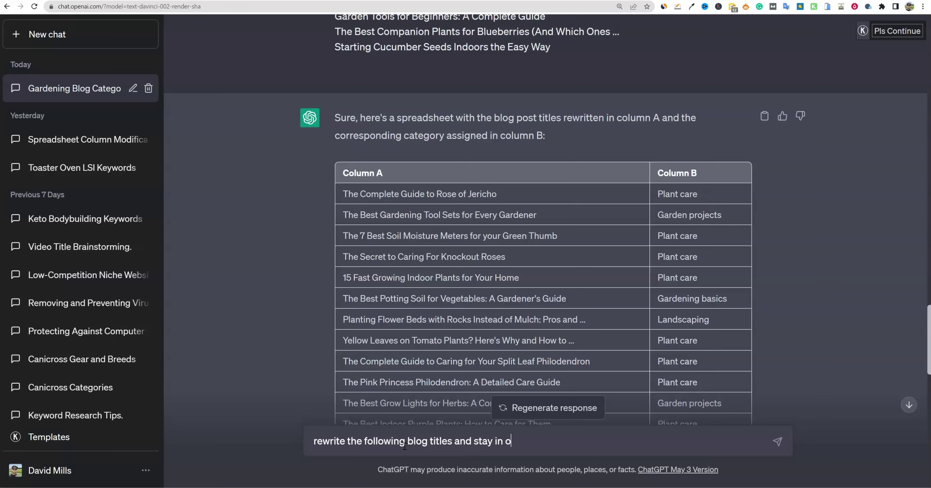
key(ctrl+v)
key(Return)
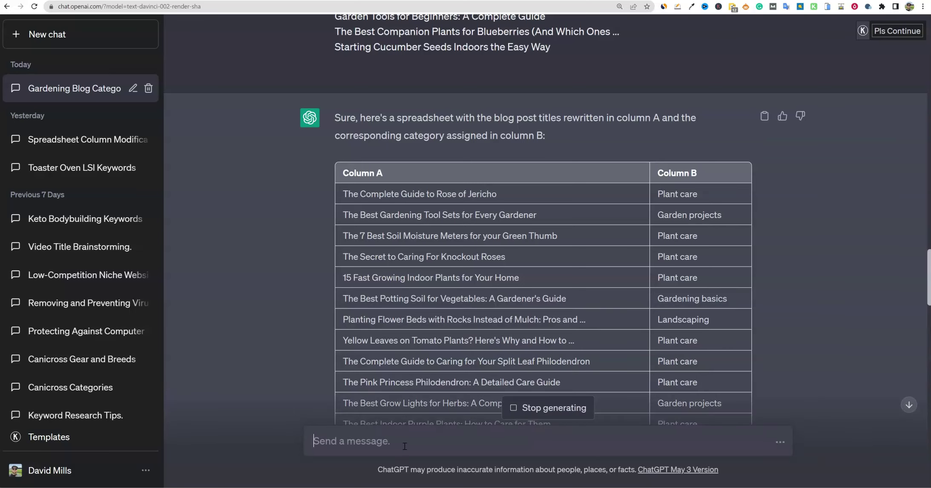
click(909, 405)
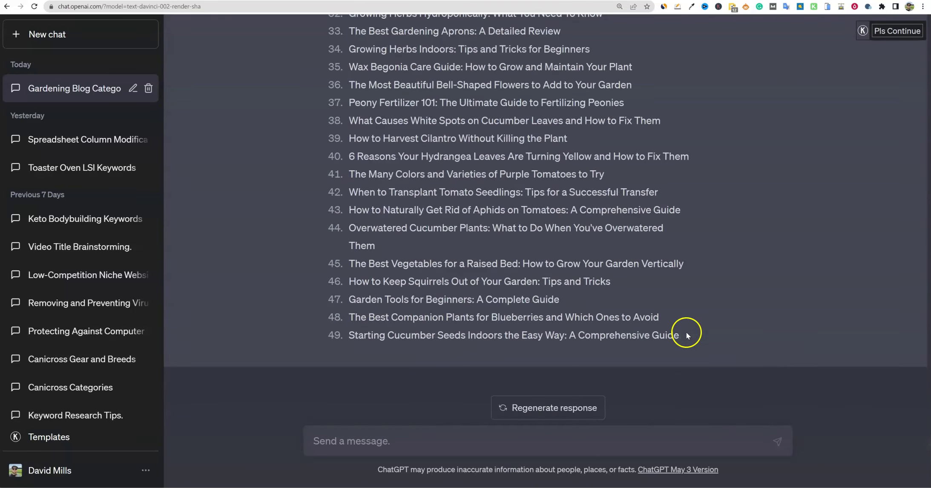
drag(686, 335, 350, 188)
Step: Paste the numbered rewritten titles into column C starting at C2
key(alt+Tab)
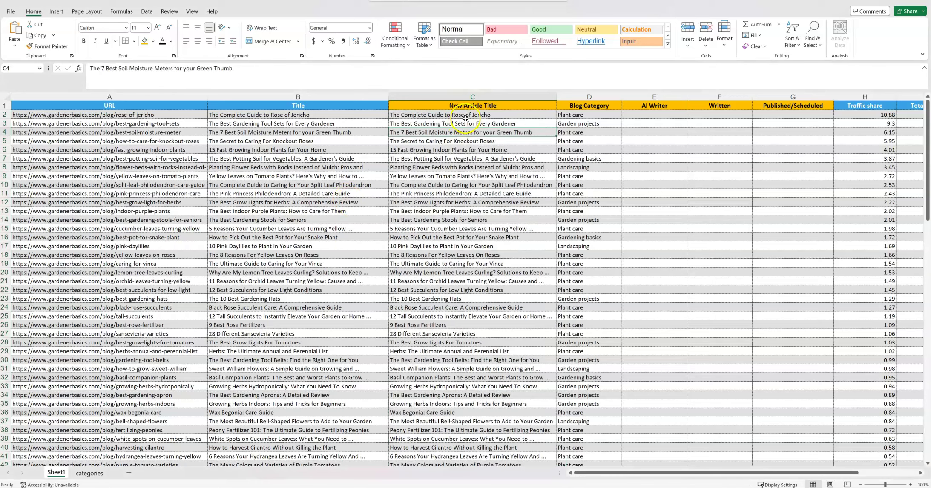
click(467, 114)
right_click(467, 114)
click(501, 177)
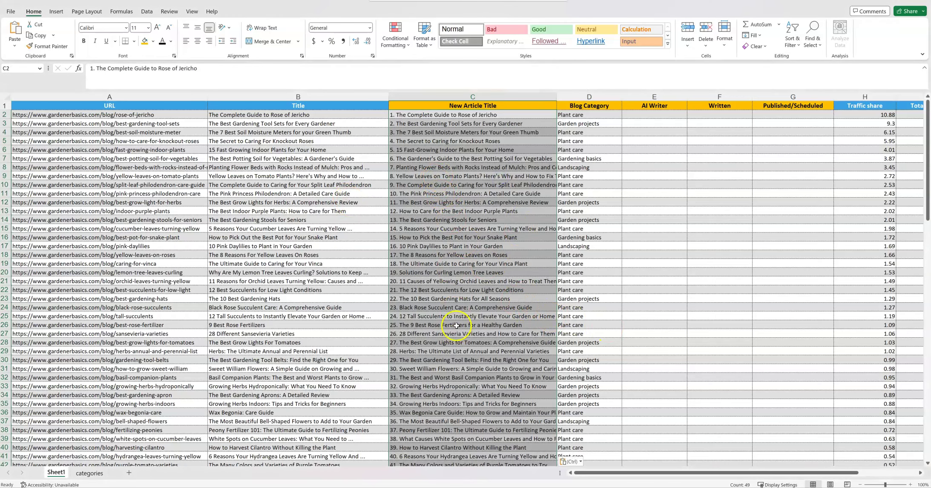
Step: Start a follow-up prompt in ChatGPT asking for the titles without numbering
key(alt+Tab)
click(386, 442)
text(please do not use)
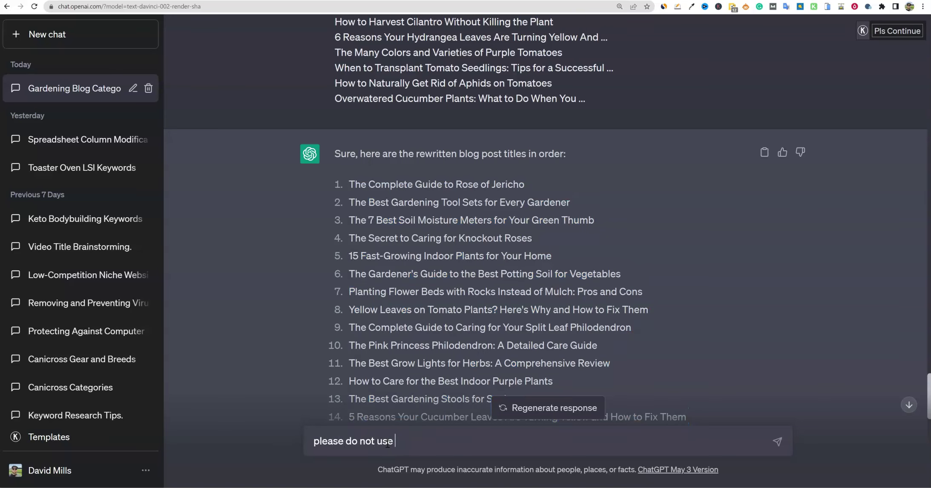
Step: Compare the original and rewritten titles in B18, C18 and C11
key(alt+Tab)
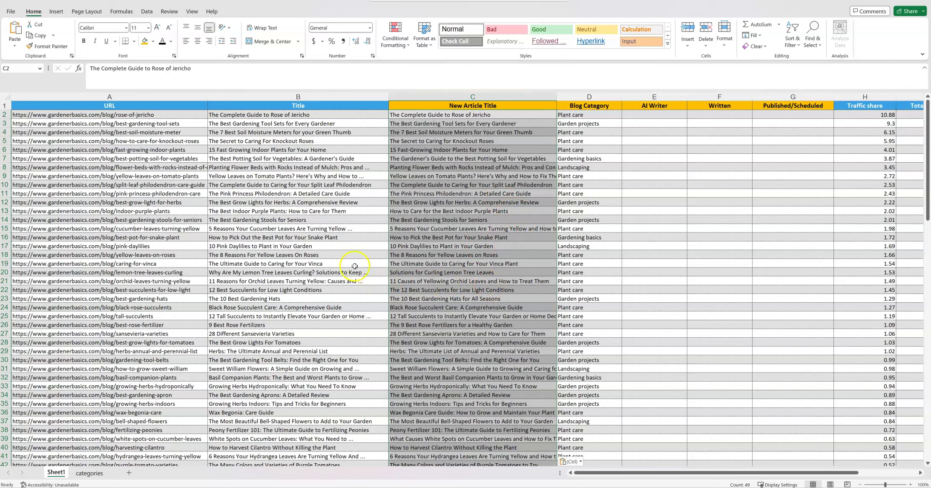
click(281, 256)
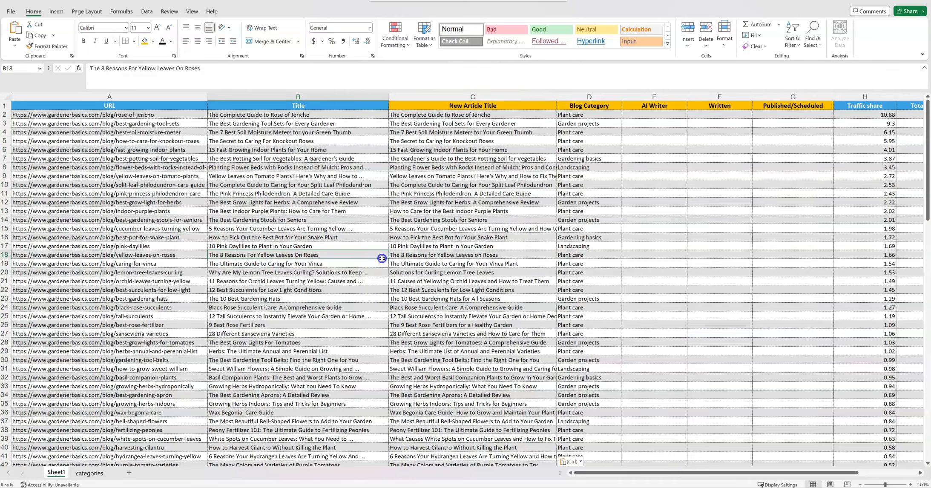
drag(382, 259, 400, 258)
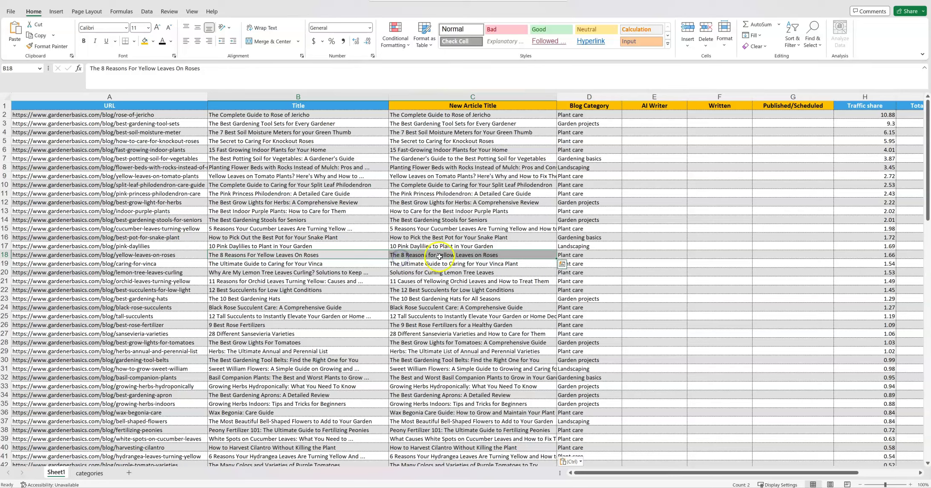
click(440, 256)
click(421, 196)
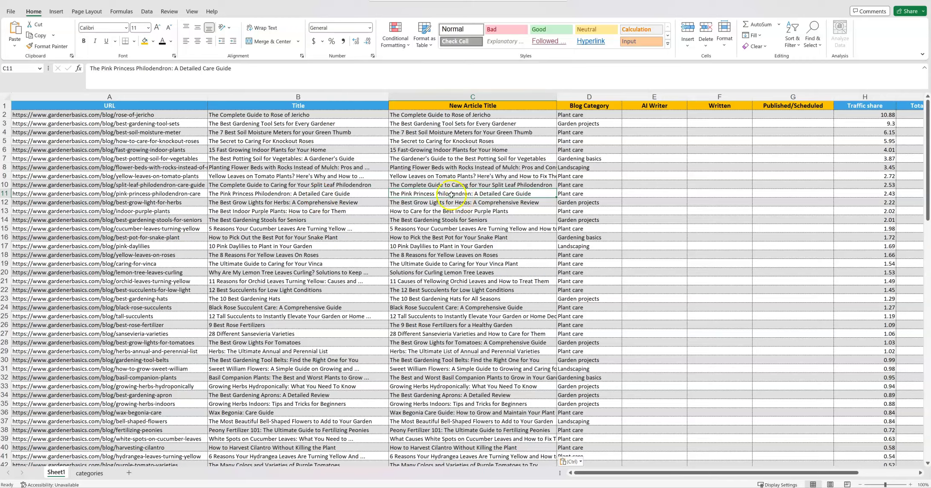
Step: Select ChatGPT's list of concise rewritten titles
key(alt+Tab)
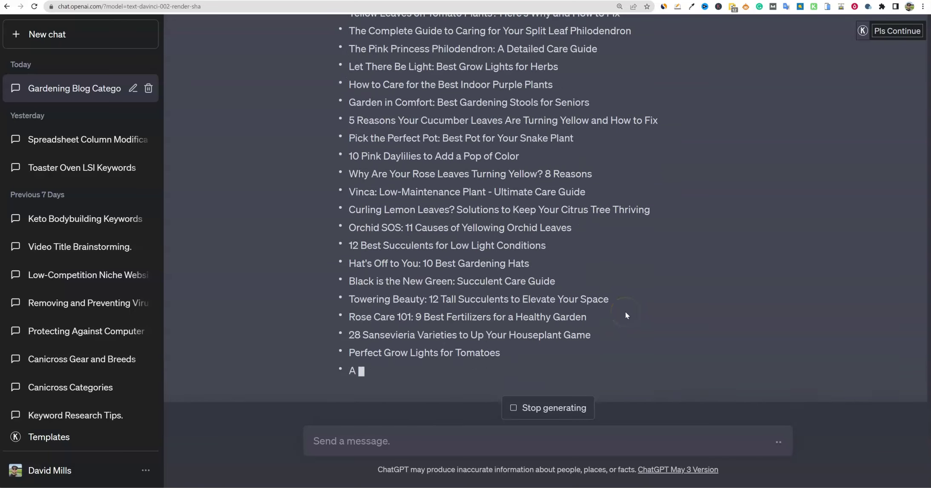
click(612, 314)
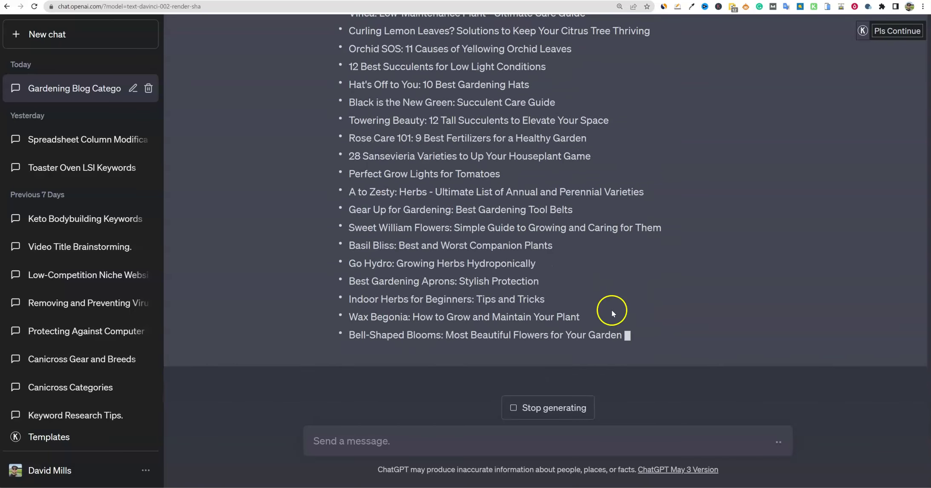
drag(578, 336, 345, 59)
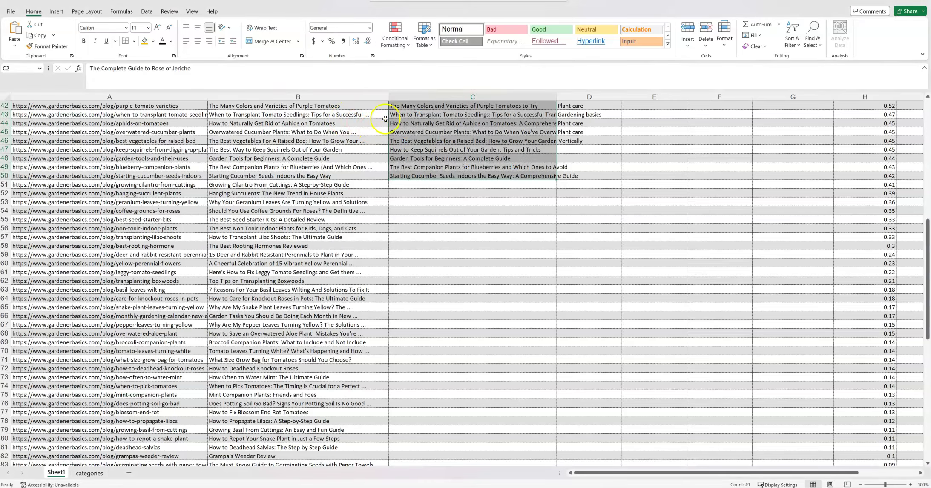
Step: Paste the concise titles into C2 as text only, then compare B2 with C2 and C3
scroll(431, 167, up, 10)
scroll(431, 166, up, 1)
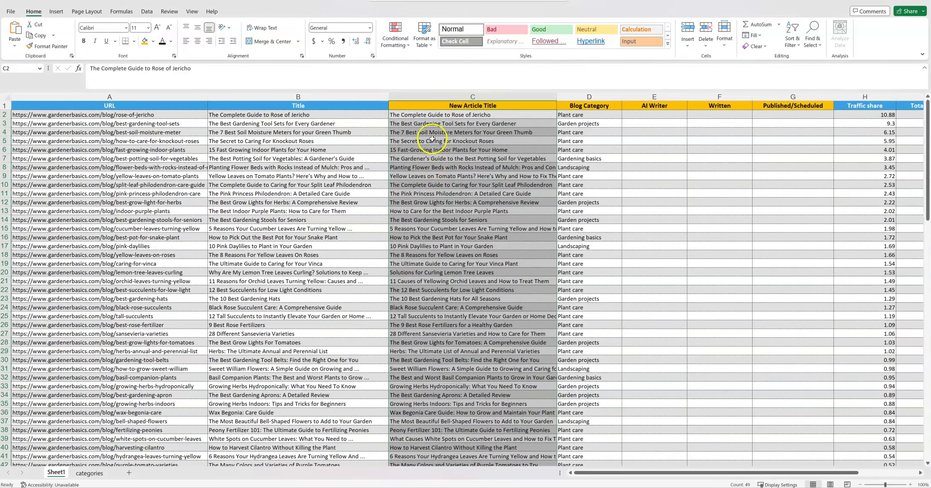
right_click(437, 116)
click(468, 178)
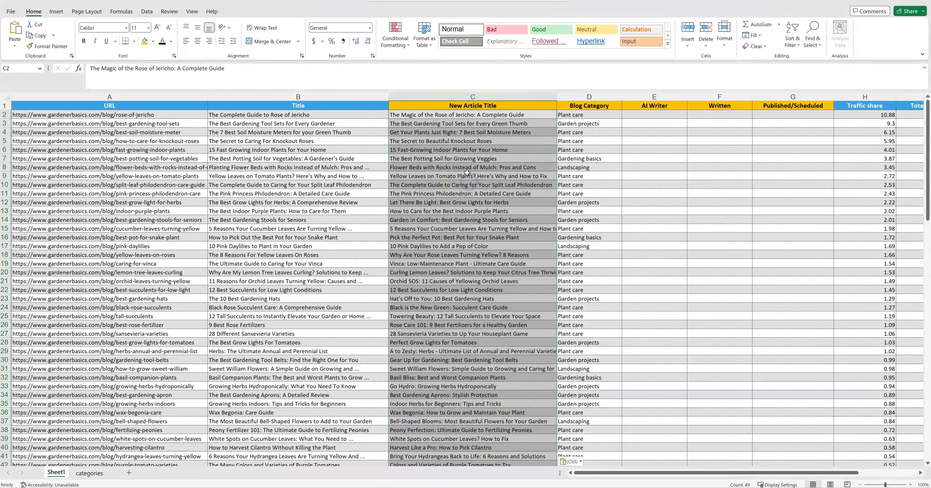
click(256, 116)
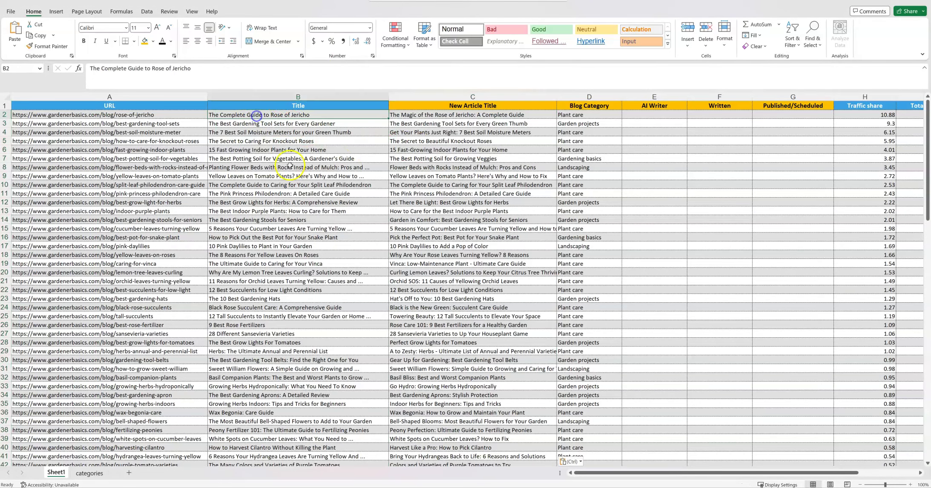
click(409, 115)
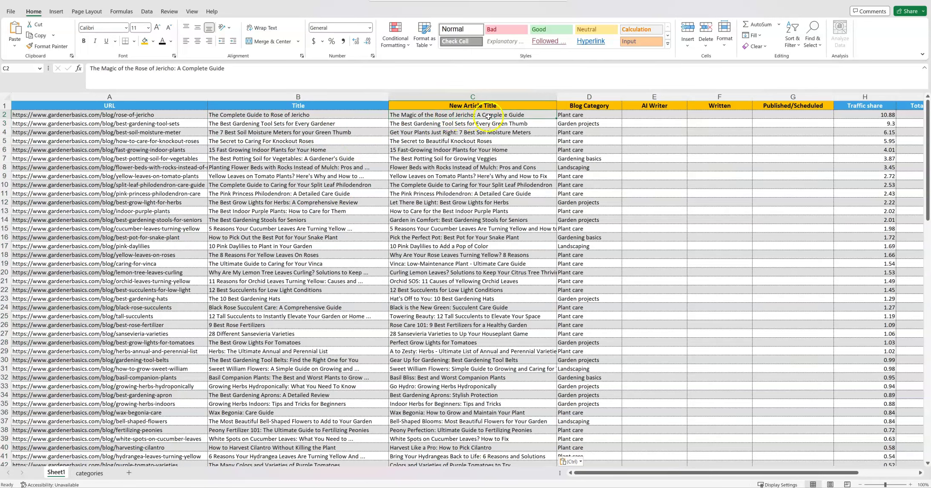
click(421, 123)
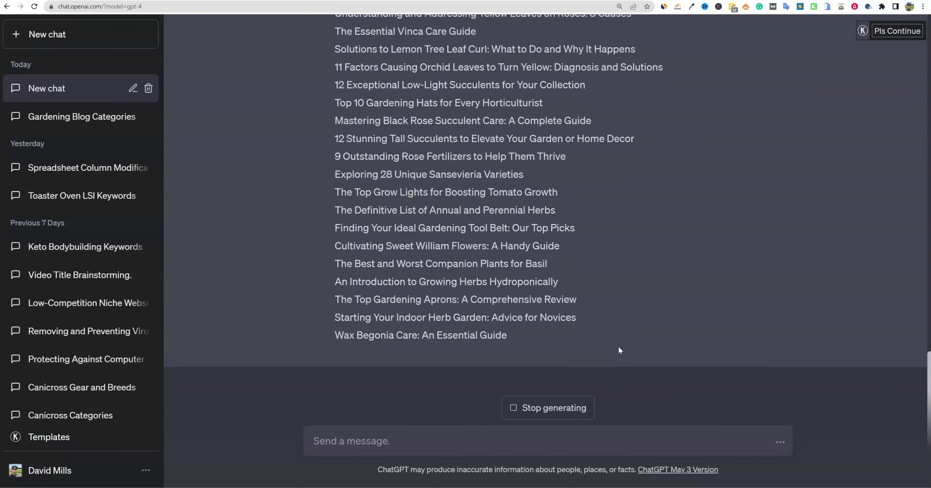
Step: Select ChatGPT's complete list of rewritten gardening titles and return to the Excel sheet
scroll(610, 308, up, 10)
scroll(610, 309, up, 15)
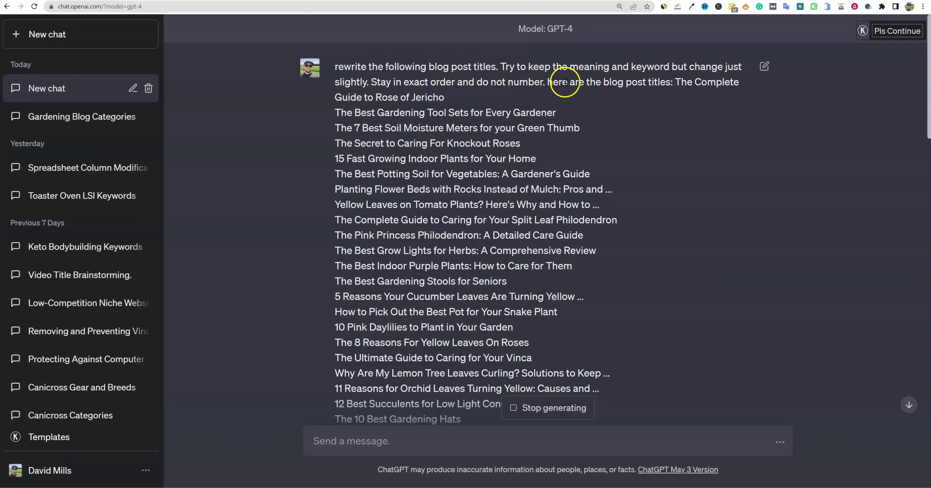
scroll(515, 302, down, 15)
scroll(515, 304, down, 10)
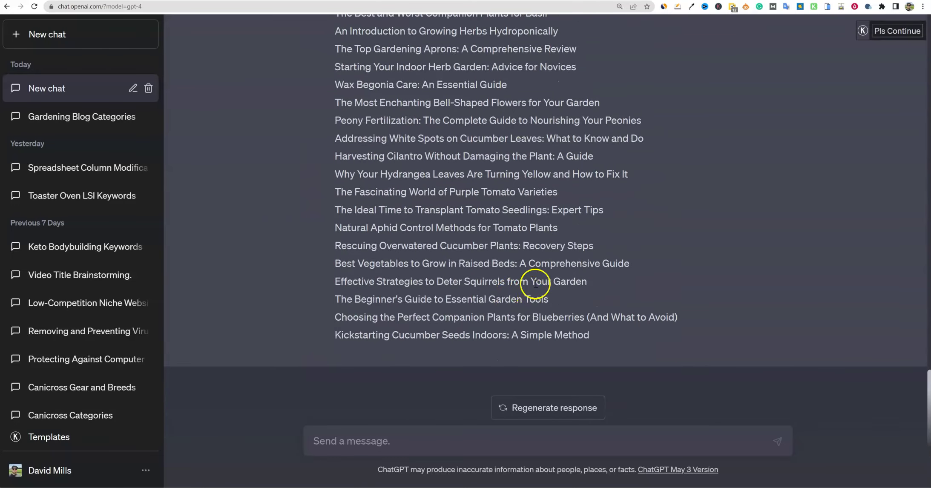
drag(596, 340, 333, 235)
key(alt+Tab)
scroll(421, 232, up, 10)
Step: Paste the rewritten title list into C2, then undo the single-cell result
click(461, 116)
right_click(461, 116)
click(490, 178)
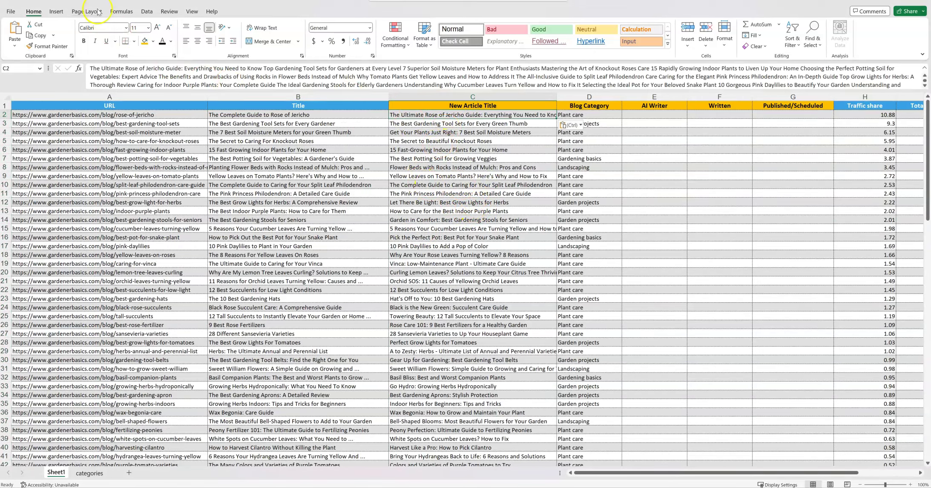
key(ctrl+z)
click(439, 158)
Step: Re-paste the titles from the saved Notepad copy so all 49 land one per row
click(458, 115)
key(ctrl+v)
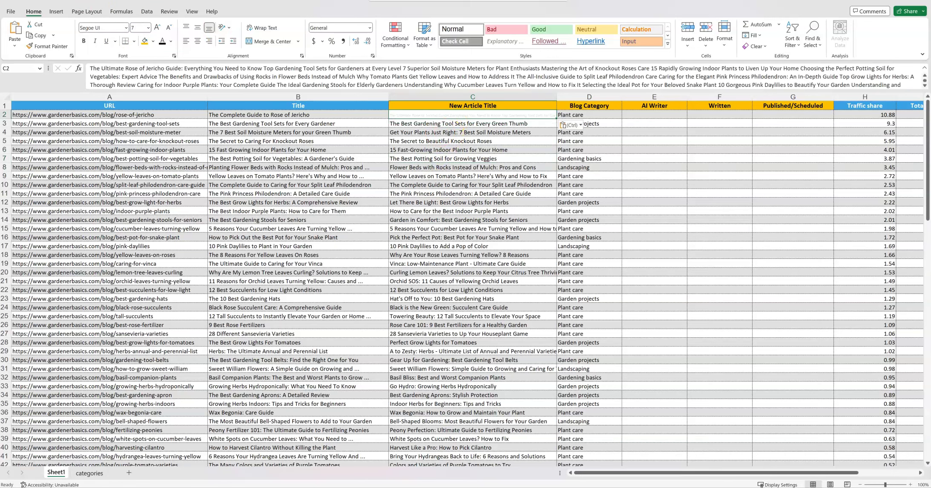
key(ctrl+z)
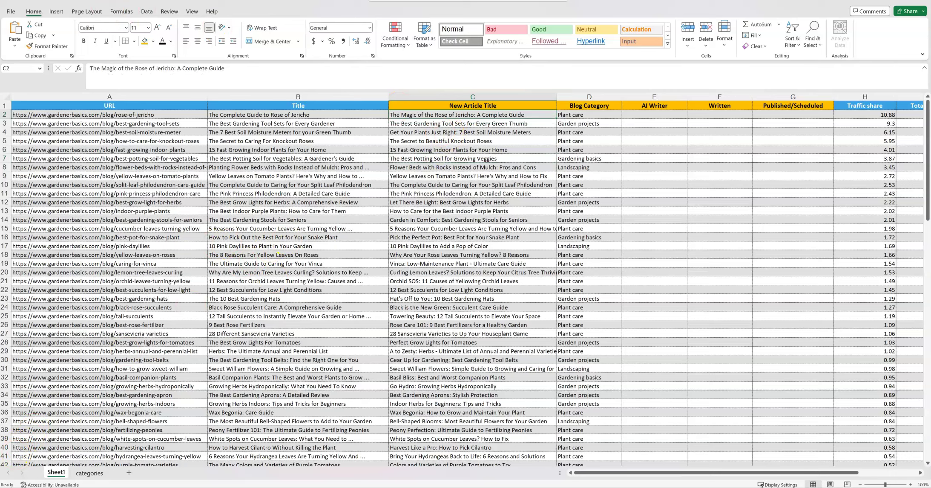
key(ctrl+shift+v)
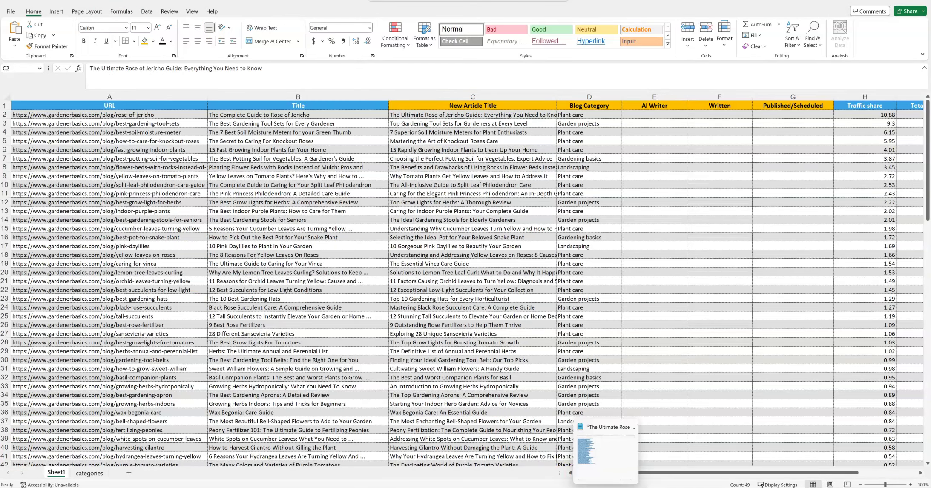
click(598, 448)
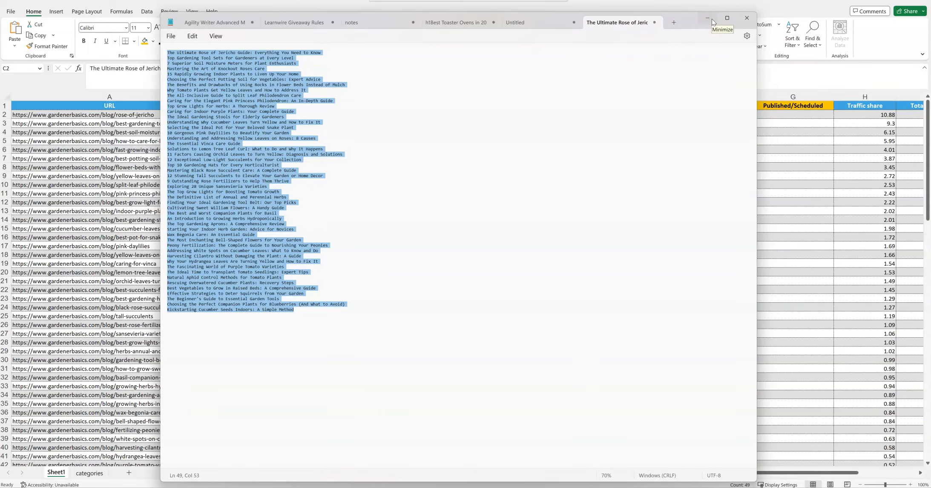
click(712, 20)
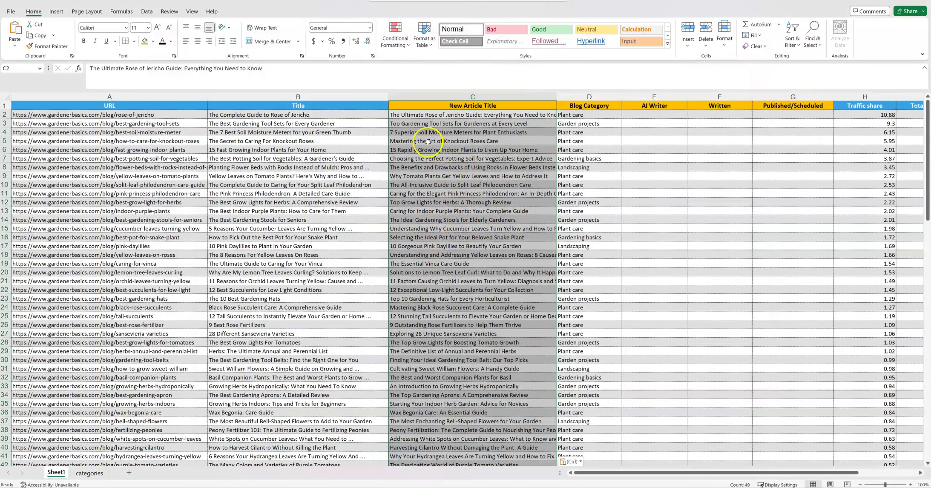
drag(426, 138, 414, 123)
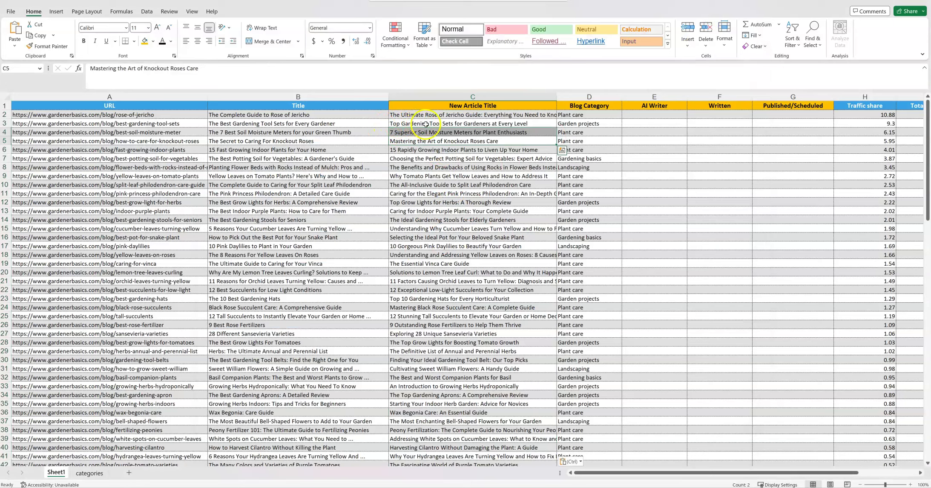
click(416, 124)
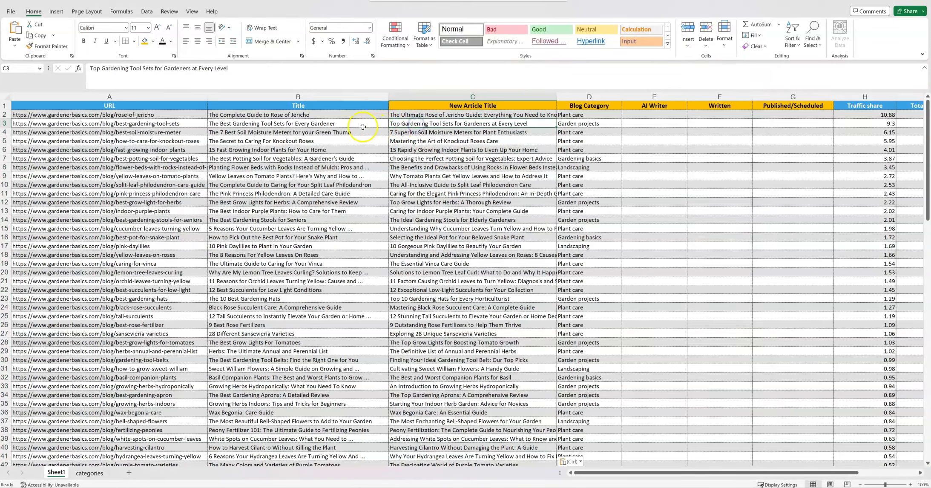
click(325, 124)
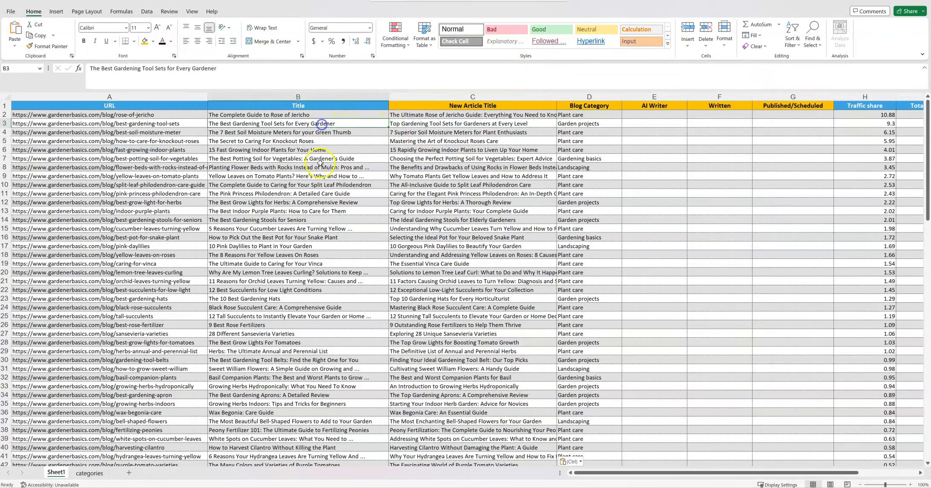
click(242, 133)
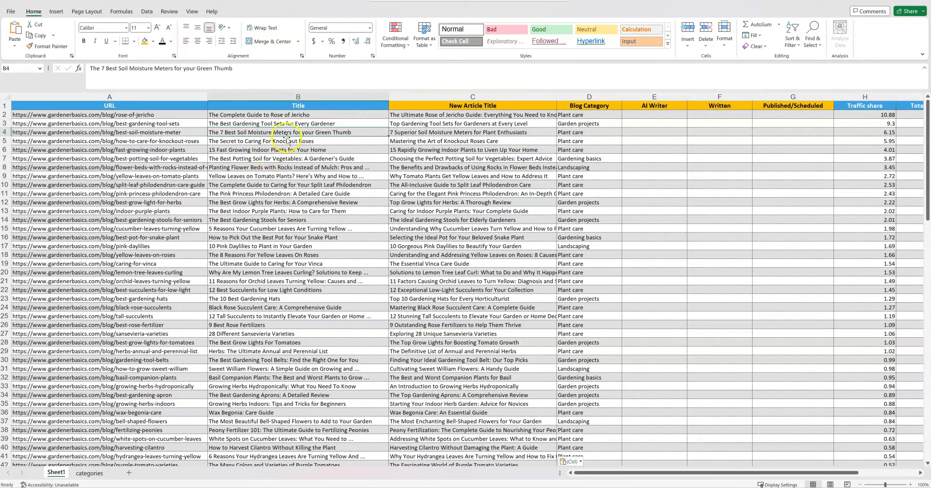
click(430, 133)
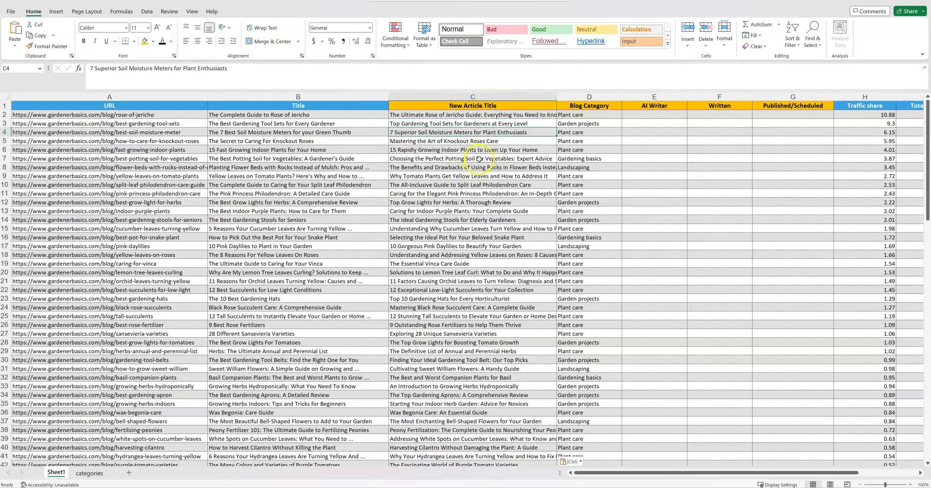
drag(481, 158, 482, 445)
scroll(422, 387, down, 7)
click(426, 337)
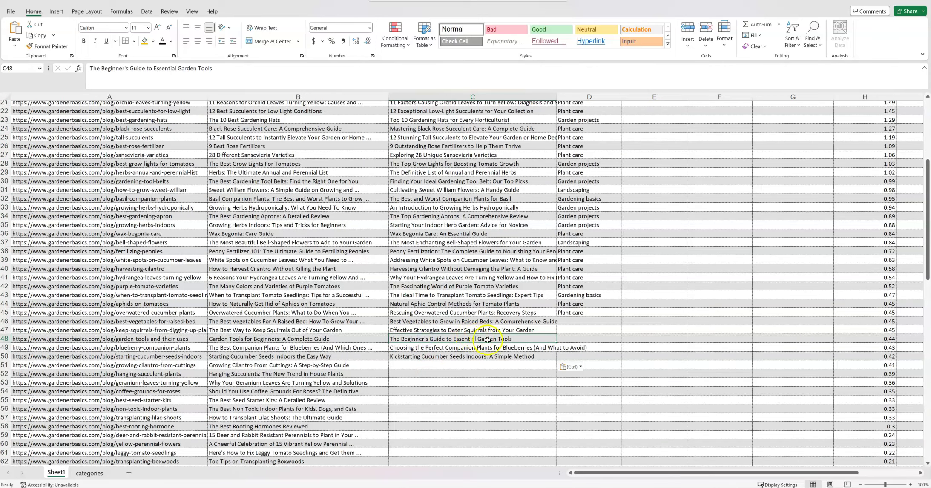
drag(490, 339, 265, 341)
drag(459, 356, 272, 358)
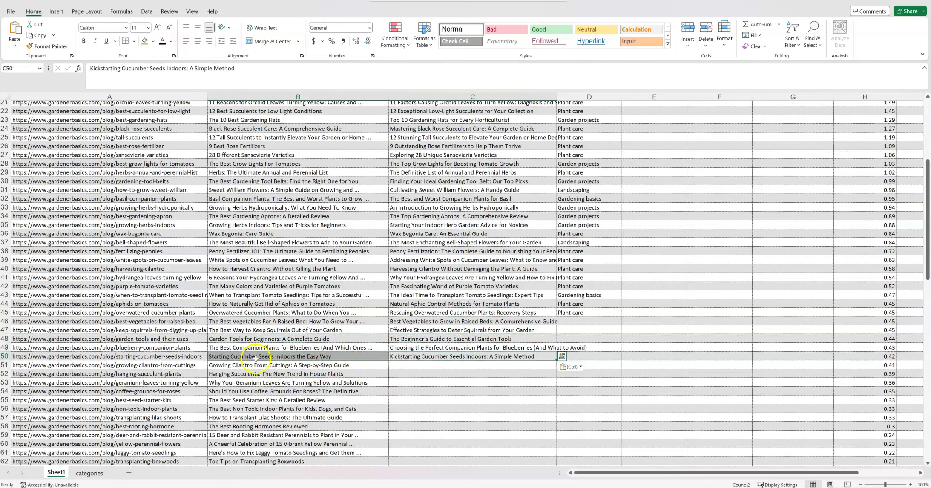
click(258, 359)
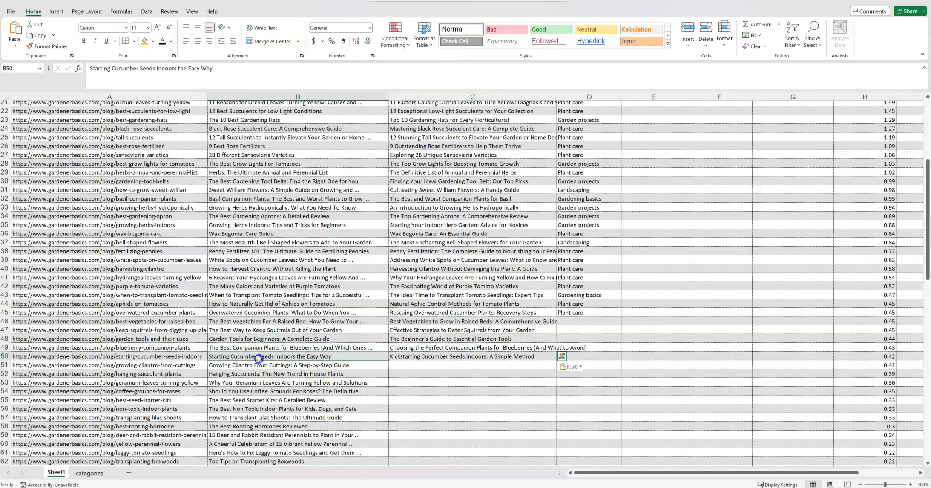
click(457, 358)
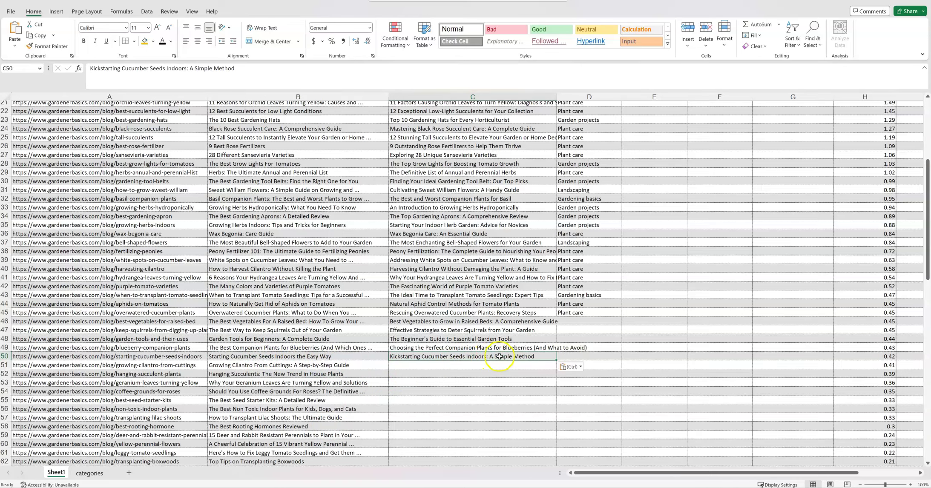
click(511, 384)
scroll(561, 316, down, 1)
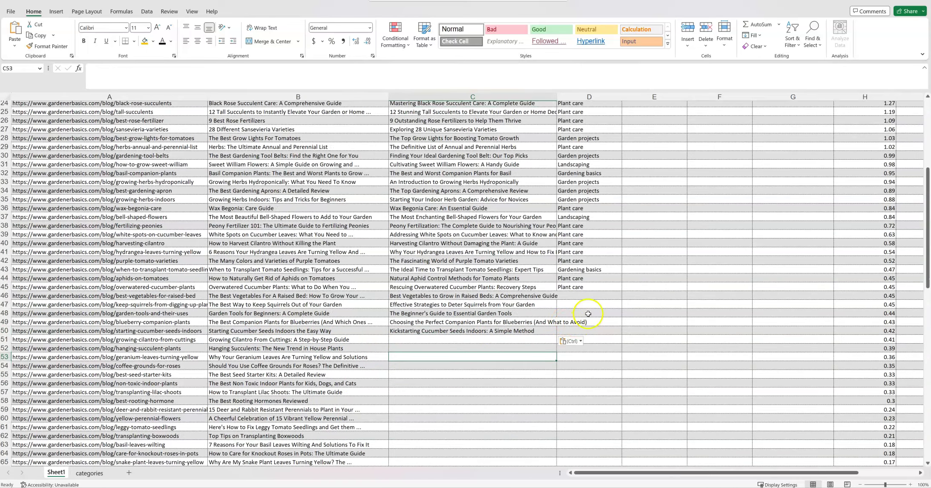
drag(574, 285, 584, 116)
scroll(580, 244, down, 2)
scroll(581, 243, down, 4)
click(583, 373)
drag(522, 347, 522, 389)
drag(598, 356, 599, 386)
scroll(610, 362, up, 3)
scroll(611, 362, up, 3)
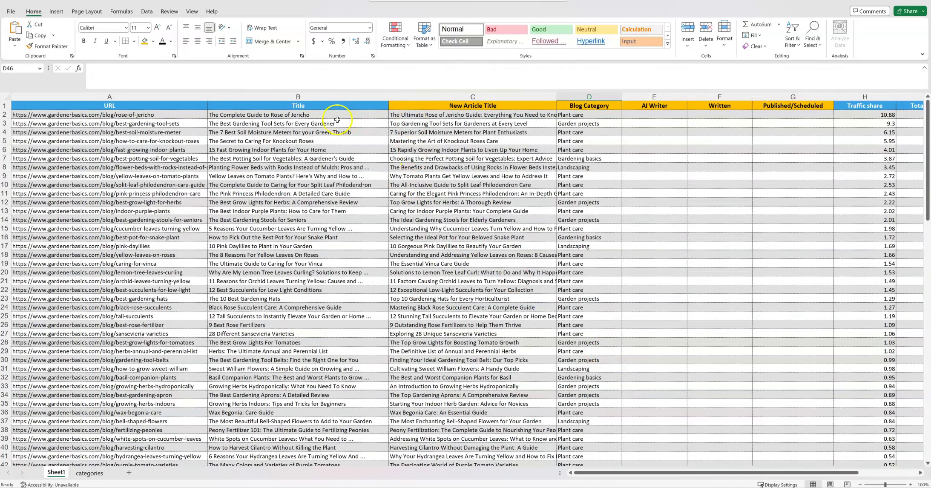
drag(337, 118, 535, 456)
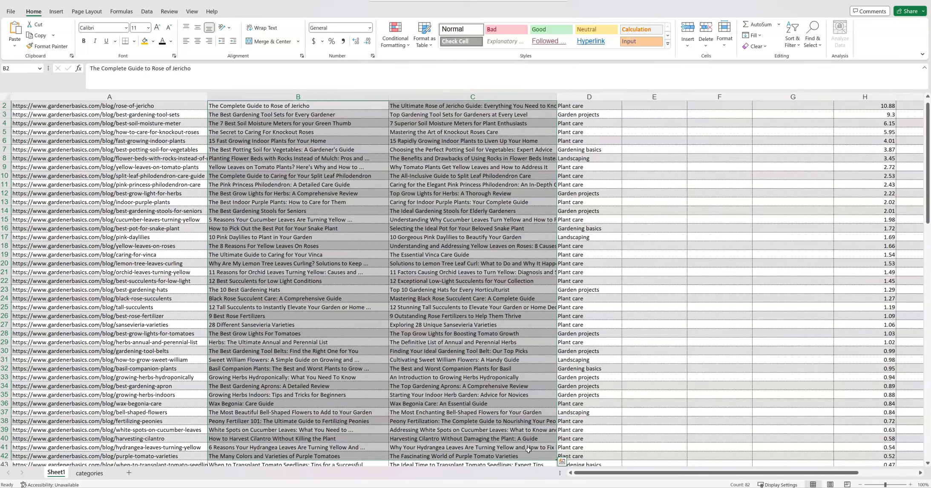
drag(486, 166, 489, 409)
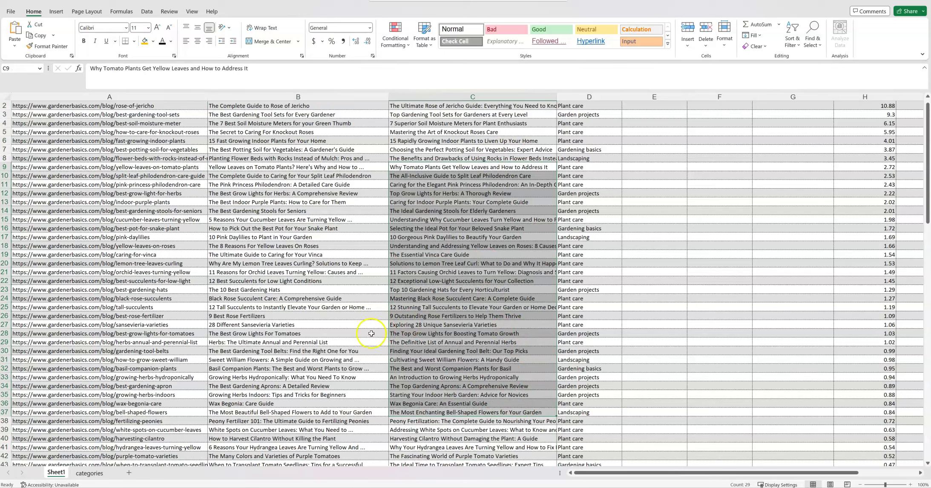
drag(160, 132, 160, 397)
drag(310, 160, 307, 378)
drag(431, 202, 438, 292)
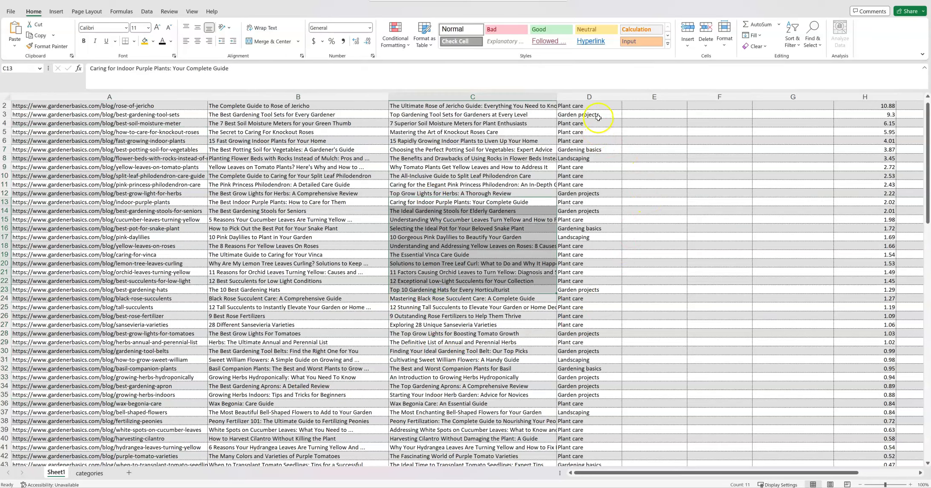
drag(599, 105, 596, 448)
scroll(469, 227, up, 2)
scroll(478, 314, down, 11)
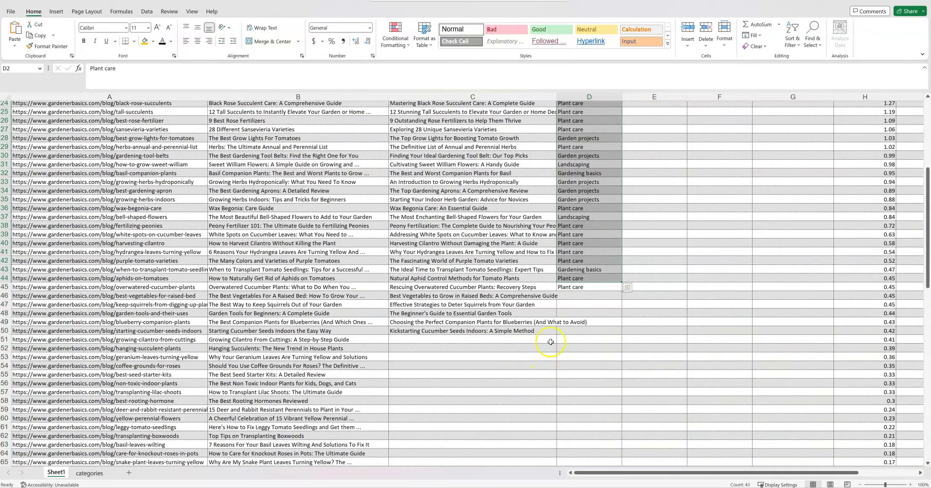
scroll(479, 314, down, 20)
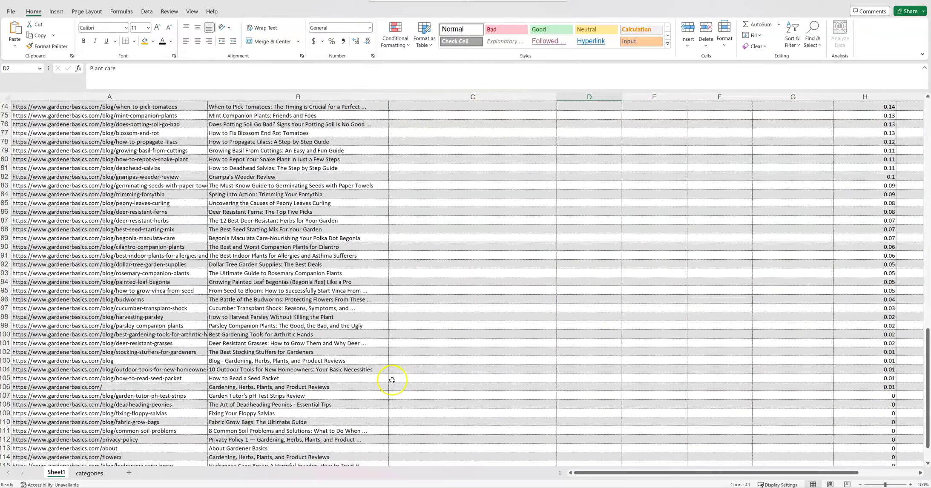
scroll(390, 381, up, 20)
scroll(393, 381, up, 10)
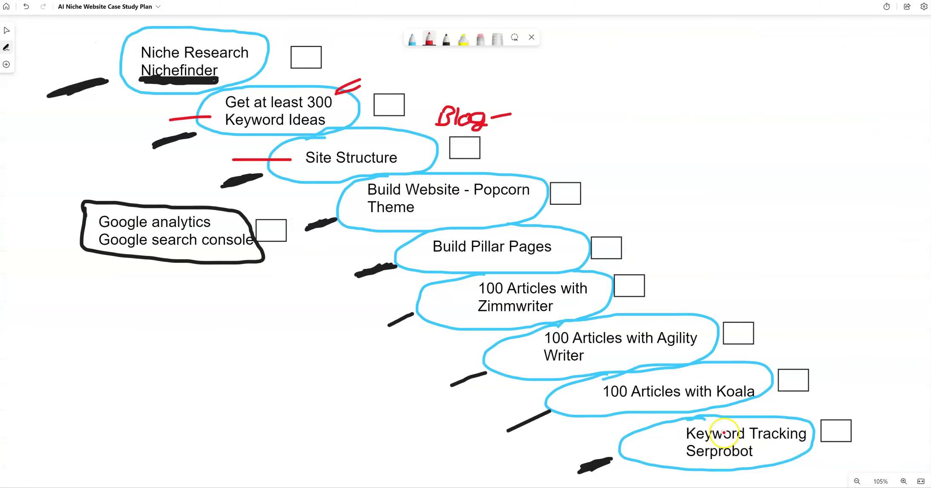
Step: Switch to the AI Niche Website Case Study Plan whiteboard
click(705, 429)
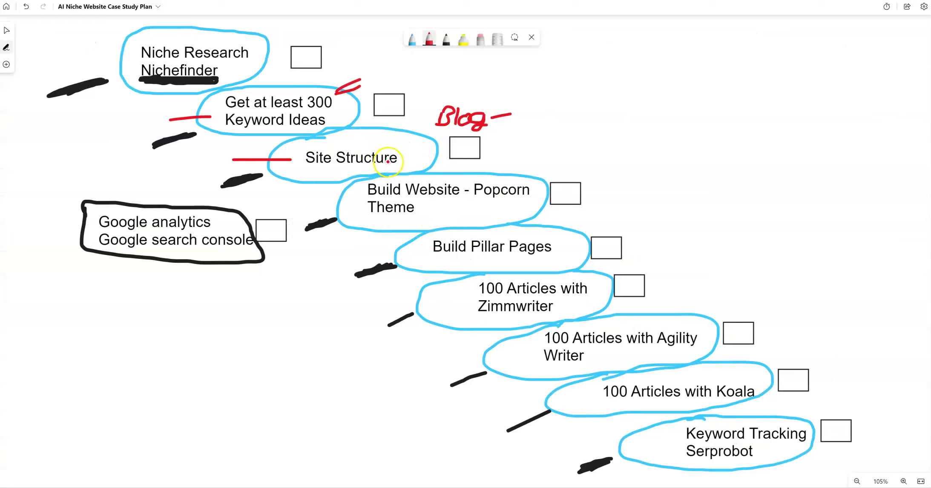